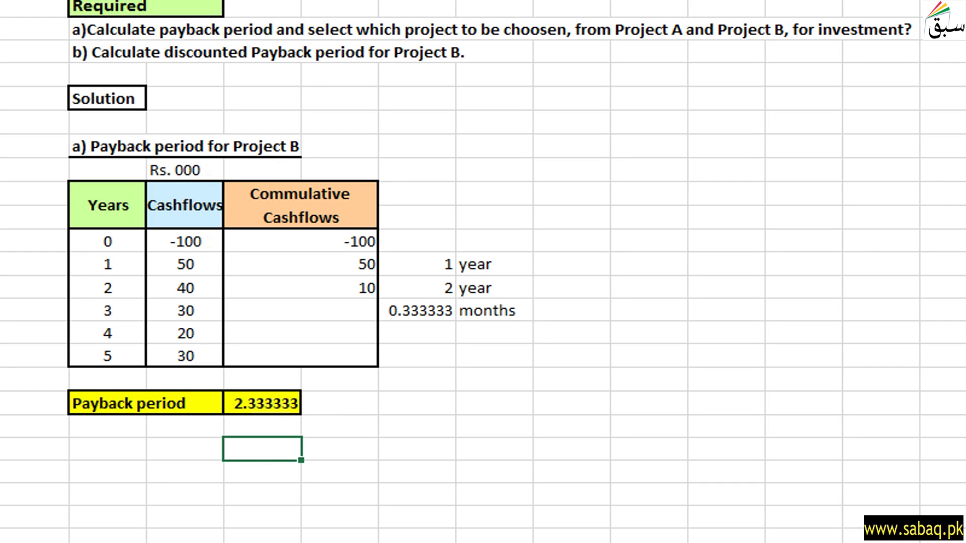
Label the existing payback result "Project B" and add a boxed, bold "Payback period" row labelled "Project A" two rows below it
scroll(631, 206, "up", 2)
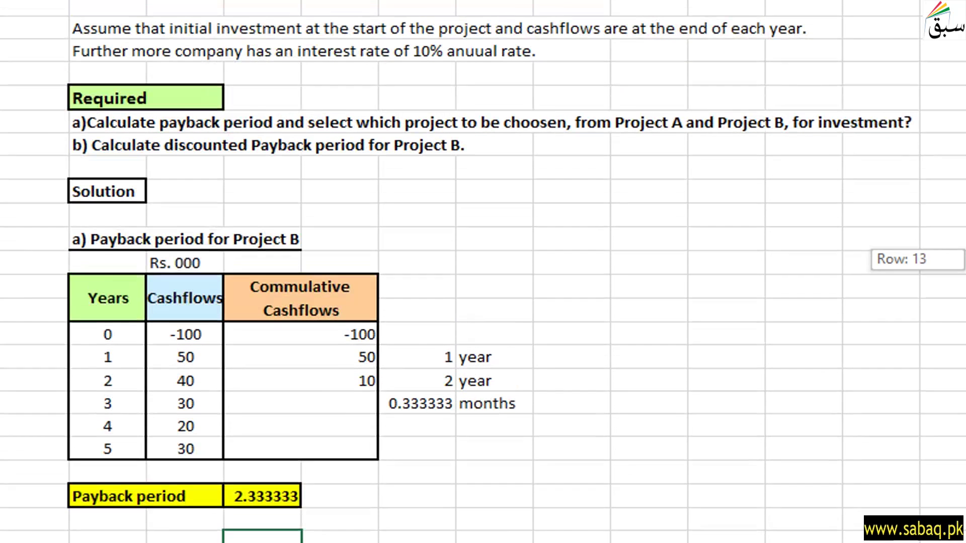
left_click(505, 121)
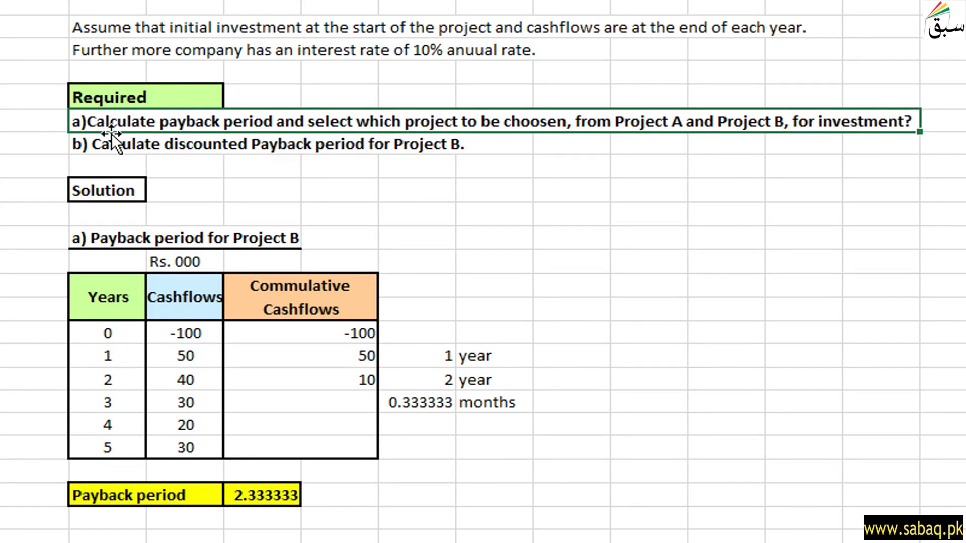
scroll(528, 300, "down", 3)
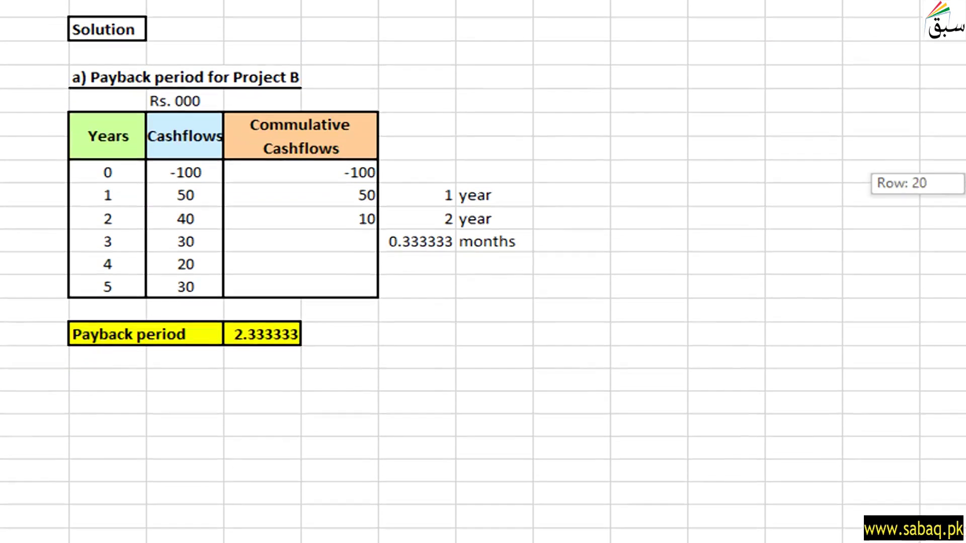
left_click(102, 378)
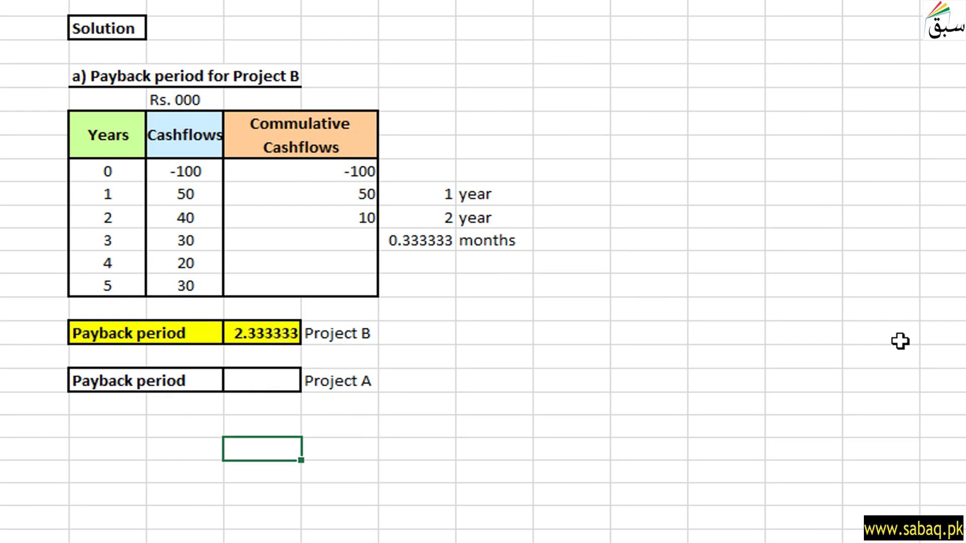
Look up Project A's payback period in the problem statement and enter 3 as its value in the solution
scroll(642, 142, "up", 7)
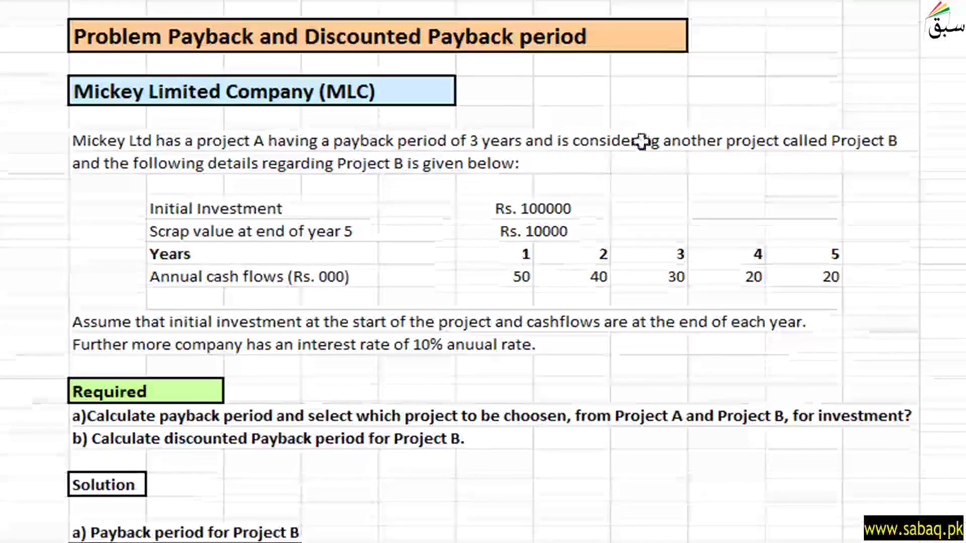
left_click(483, 131)
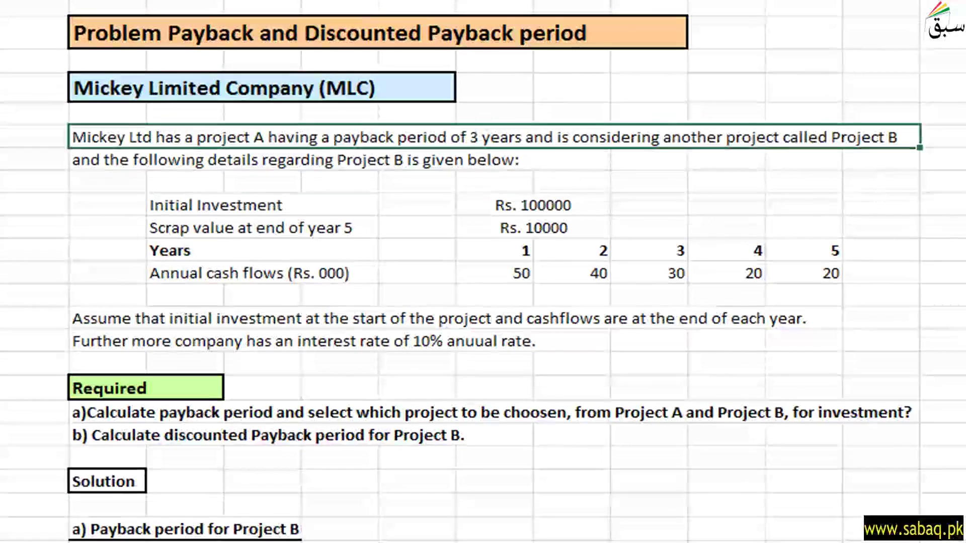
scroll(483, 272, "down", 6)
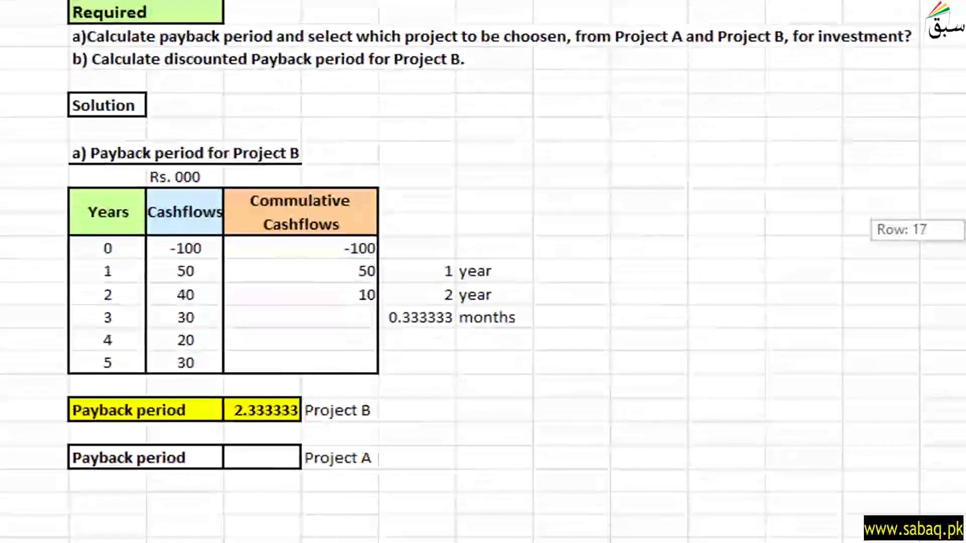
scroll(483, 272, "down", 1)
left_click(272, 379)
type("3")
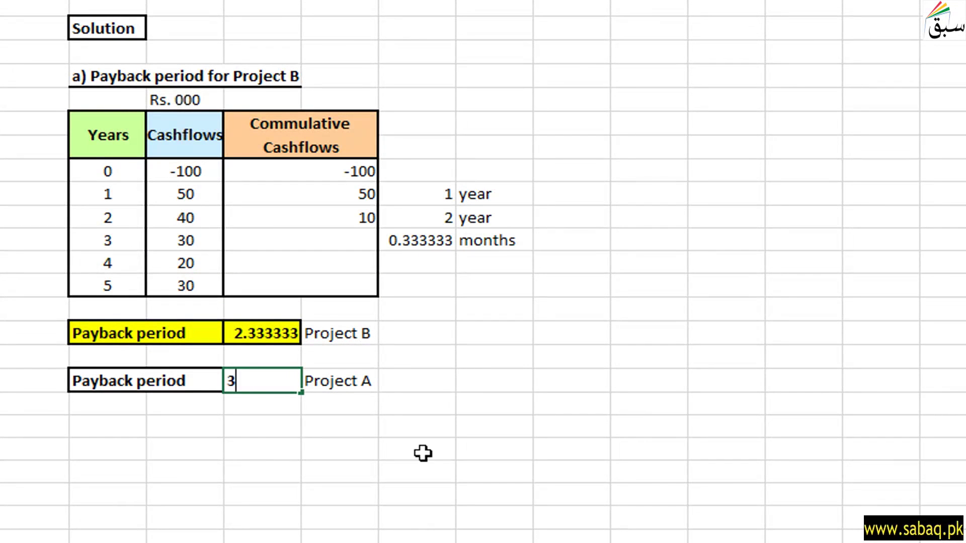
left_click(382, 443)
Fill Project A's payback row yellow and show the two results as centred values, 2.33 years and 3 years
left_click_drag(134, 378, 258, 384)
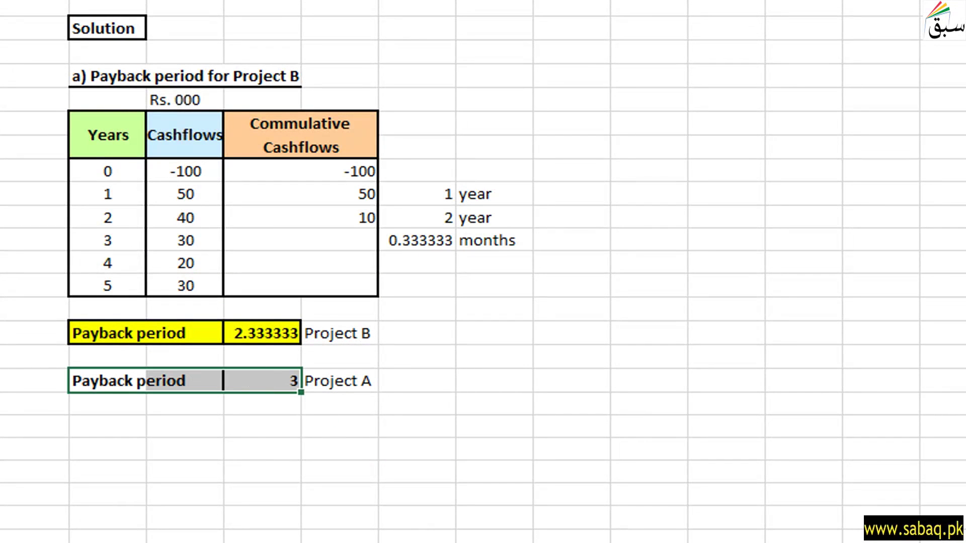
key("F4")
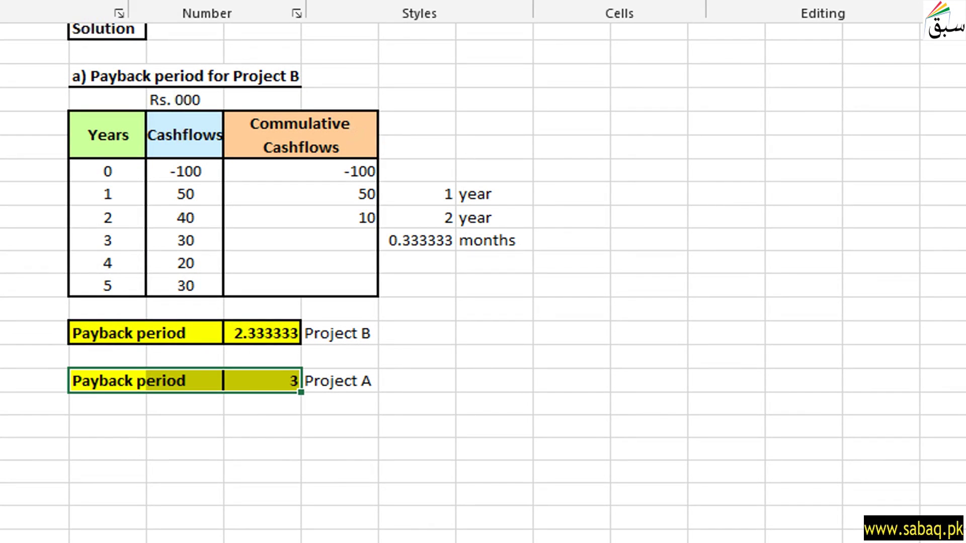
left_click(468, 406)
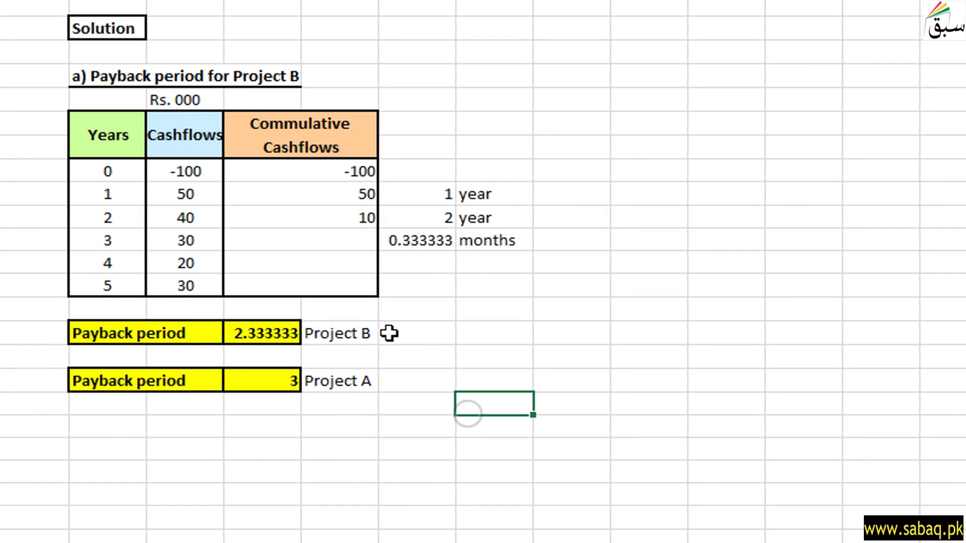
left_click(289, 385)
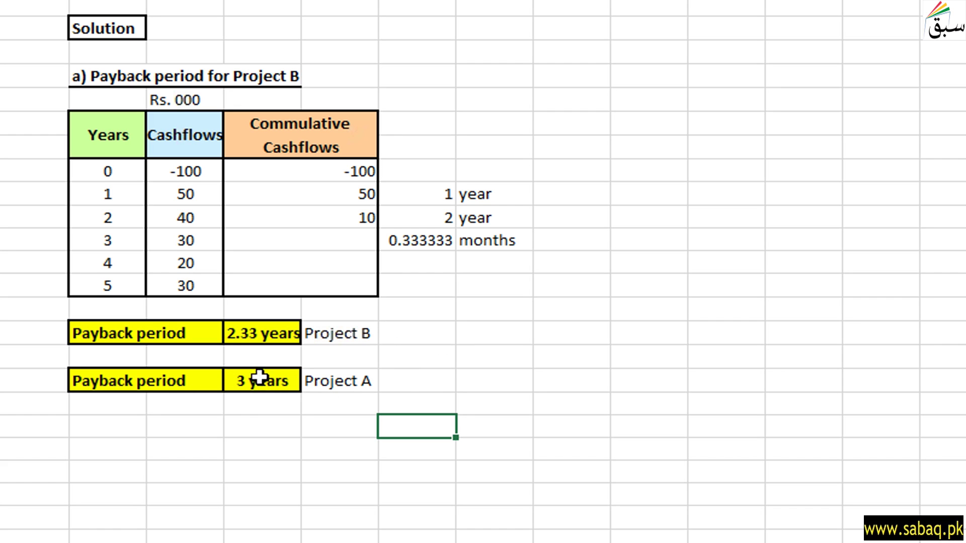
Mark Project B as the chosen project by giving its label cell a light green fill and bold text
key("Up")
key("Up")
key("Up")
key("Up")
key("Left")
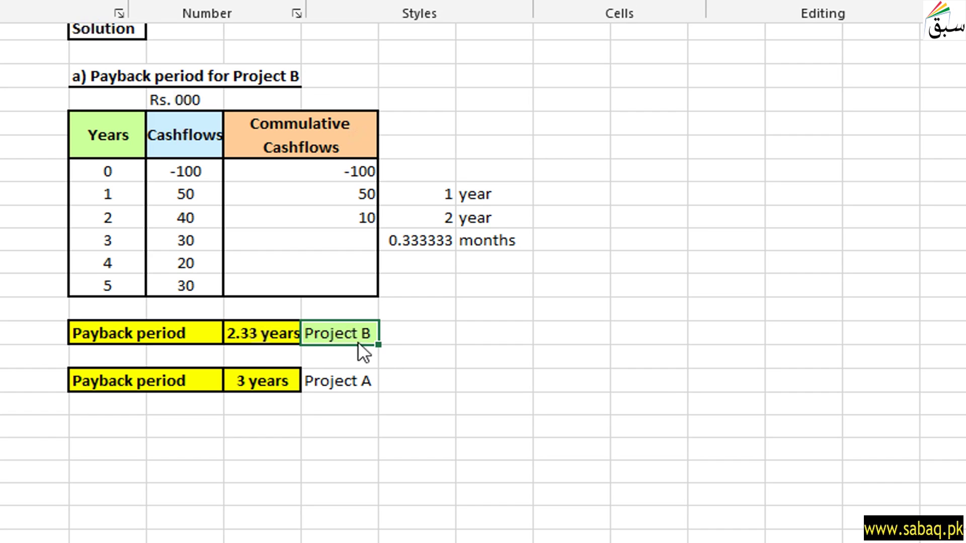
left_click(412, 358)
left_click(366, 336)
key("ctrl+v")
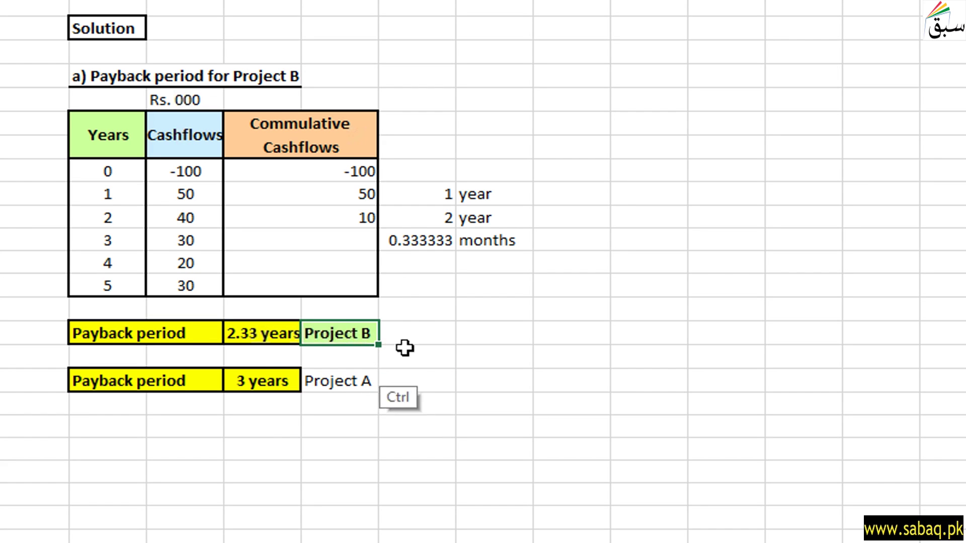
Check requirement b and add a bold "b)" with an underlined "Discounted payback period" heading below the payback results
scroll(483, 272, "up", 2)
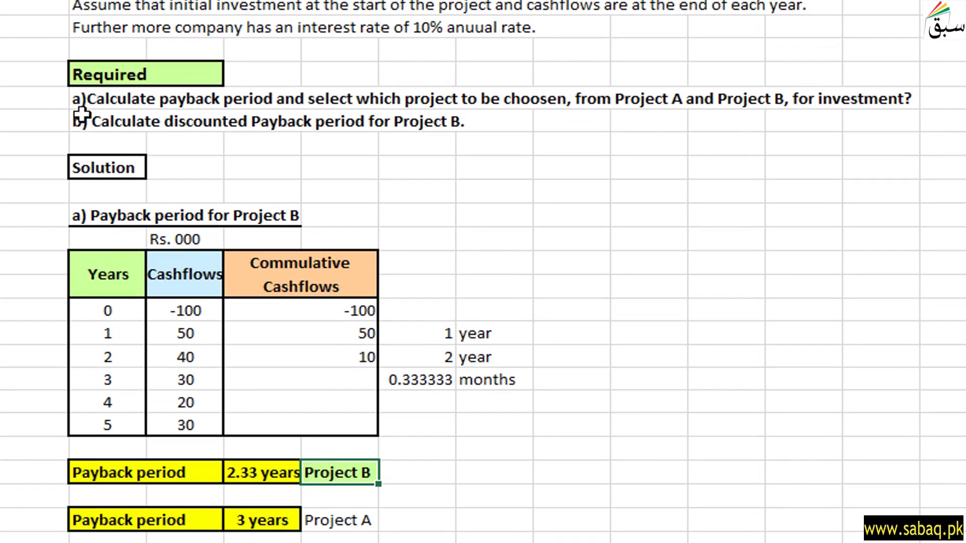
left_click(78, 120)
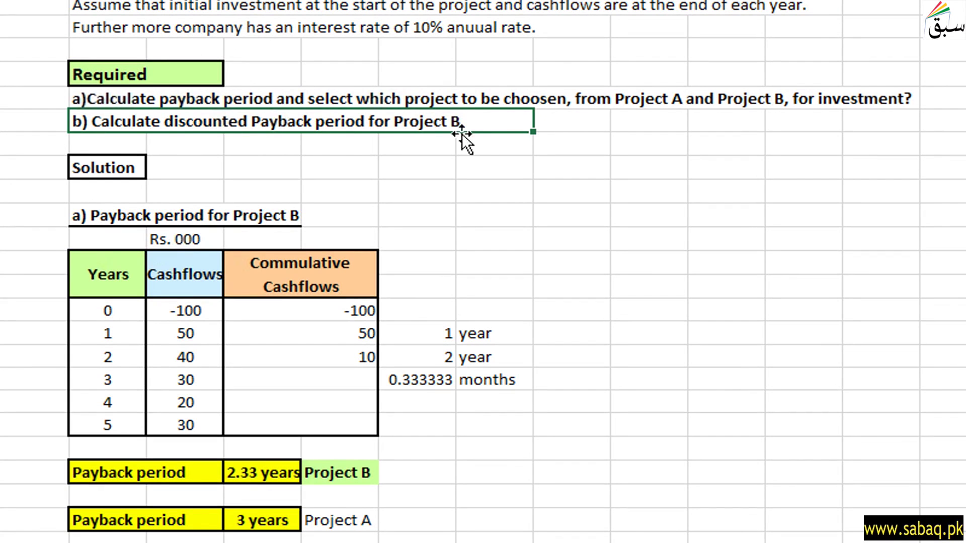
left_click_drag(965, 347, 965, 373)
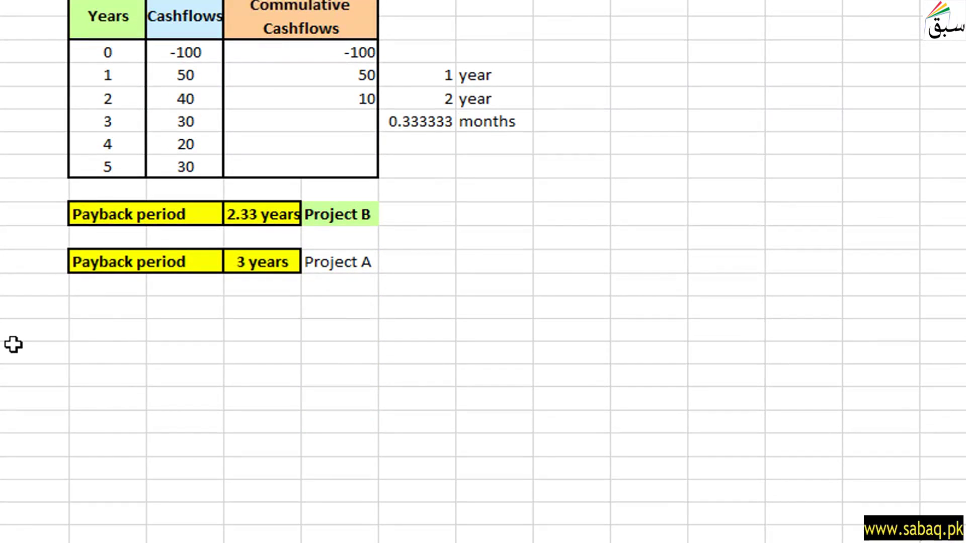
scroll(30, 341, "up", 4)
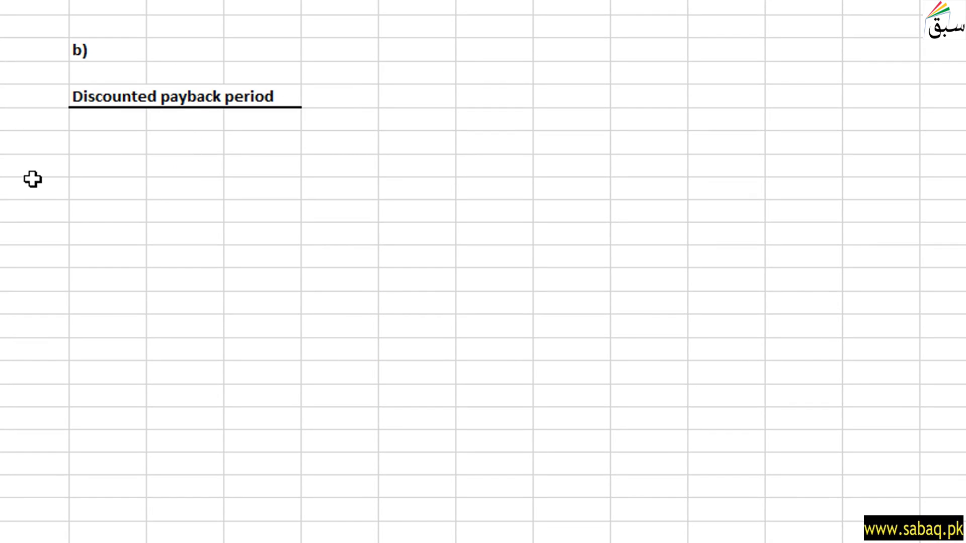
Insert a bordered table with Years and Cashflows columns for years 0 to 5 under the discounted payback heading
left_click(113, 150)
left_click(111, 166)
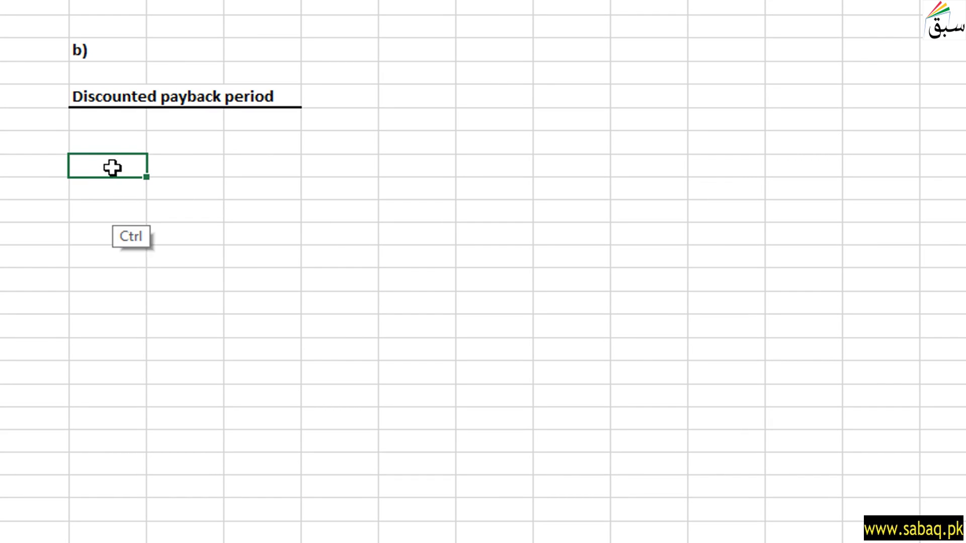
type("Years\tCashflows 0\t 1\t 2\t 3\t 4\t 5")
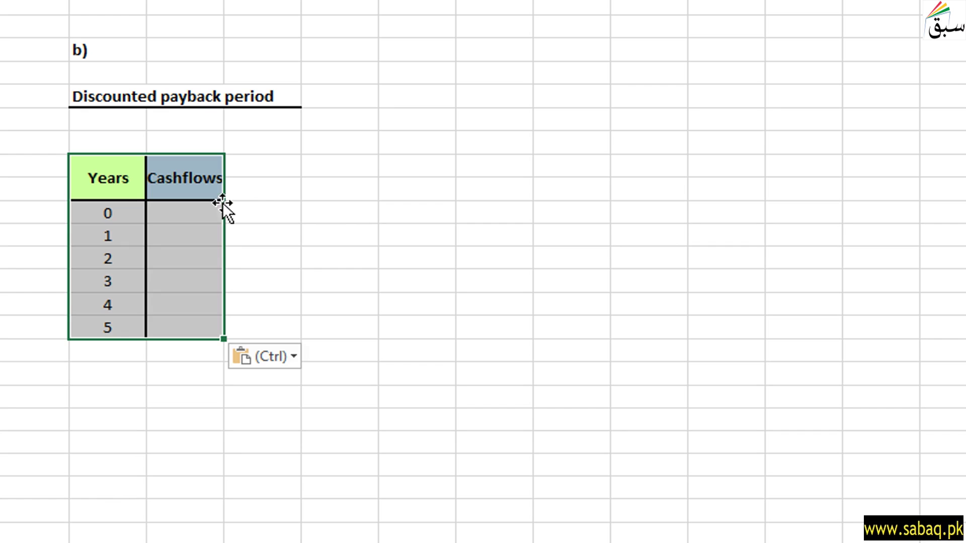
Fill in the cashflows -100, 50, 40, 30, 20 and 30, centred, and put the unit "Rs.000" above the column
left_click(199, 212)
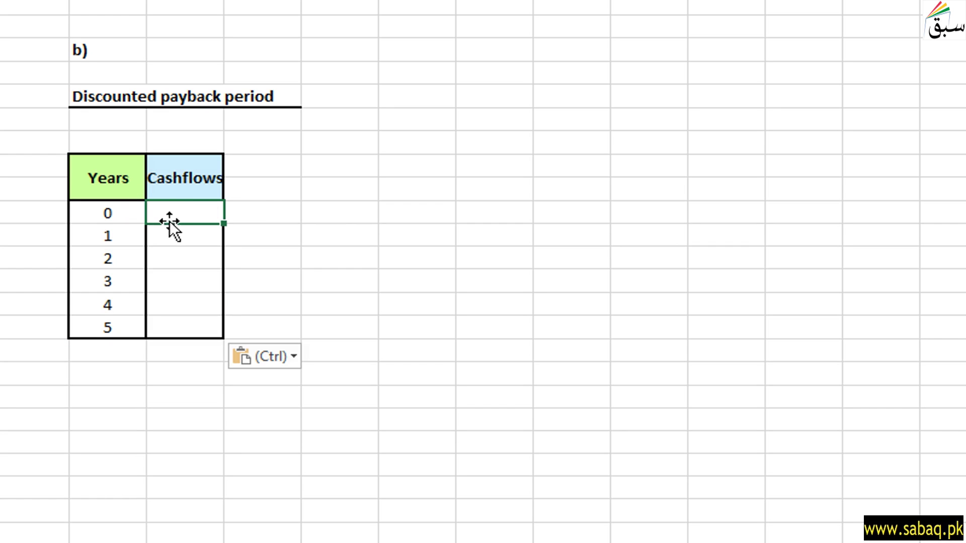
type("-100")
left_click(214, 149)
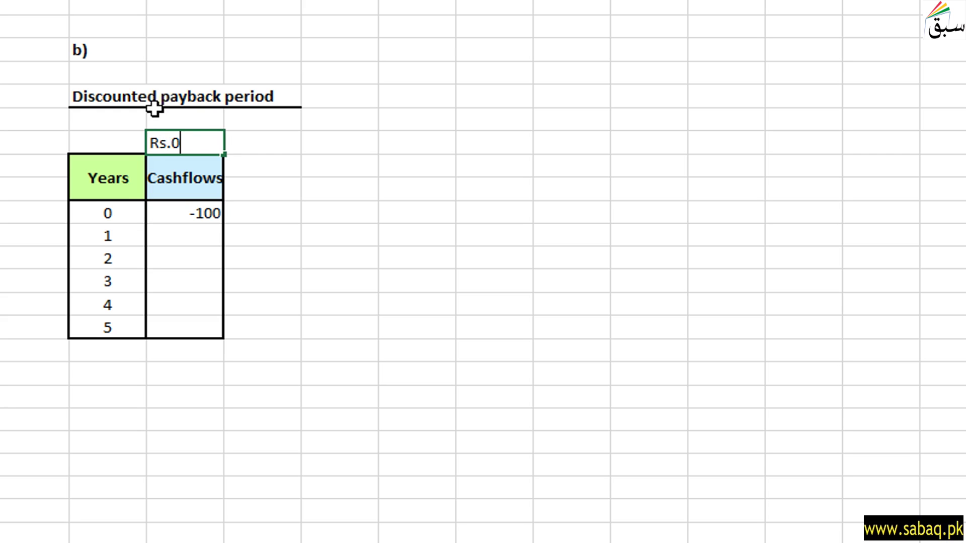
type("Rs.000")
left_click(198, 237)
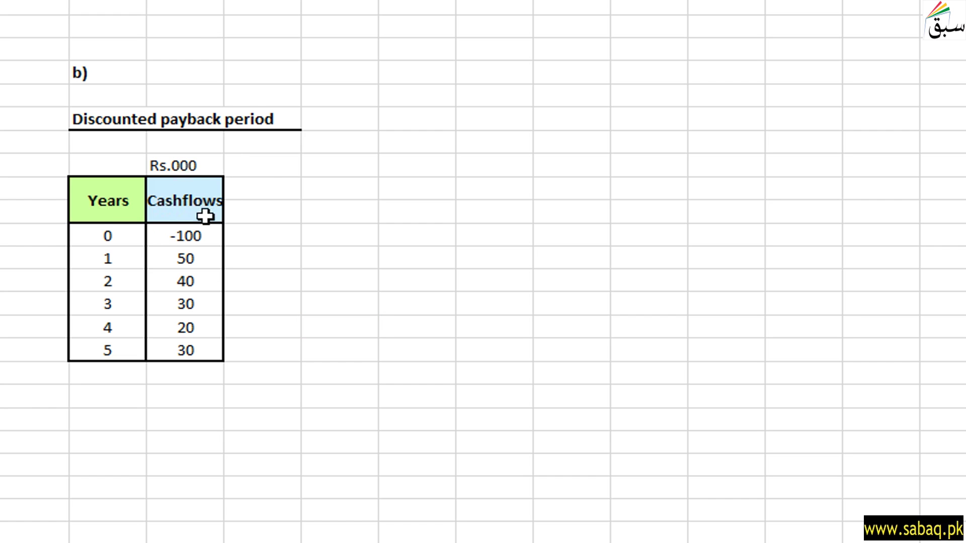
Add a bordered "PV factor at 10%" column next to Cashflows, checking the interest rate in the problem statement
left_click(261, 189)
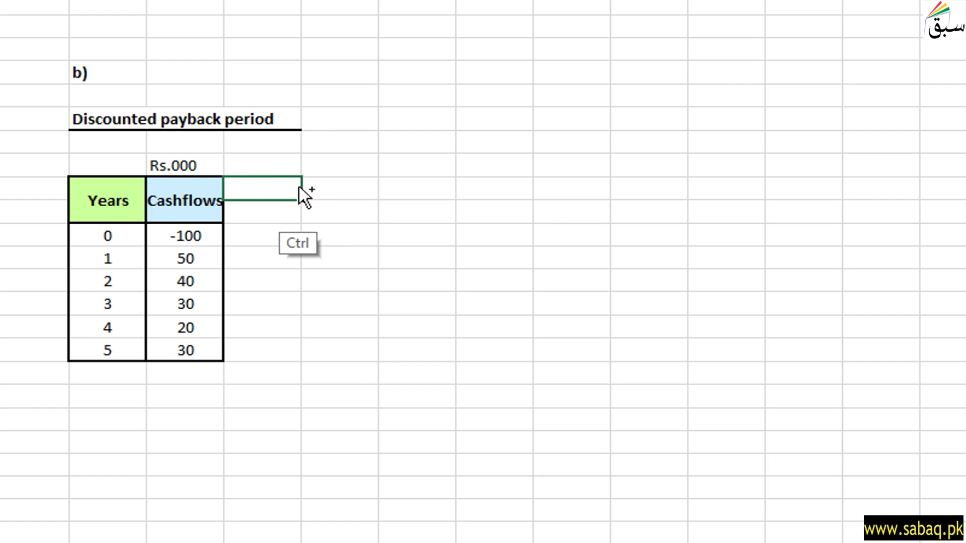
type("PV factor at 10%")
left_click_drag(958, 309, 959, 254)
left_click(441, 252)
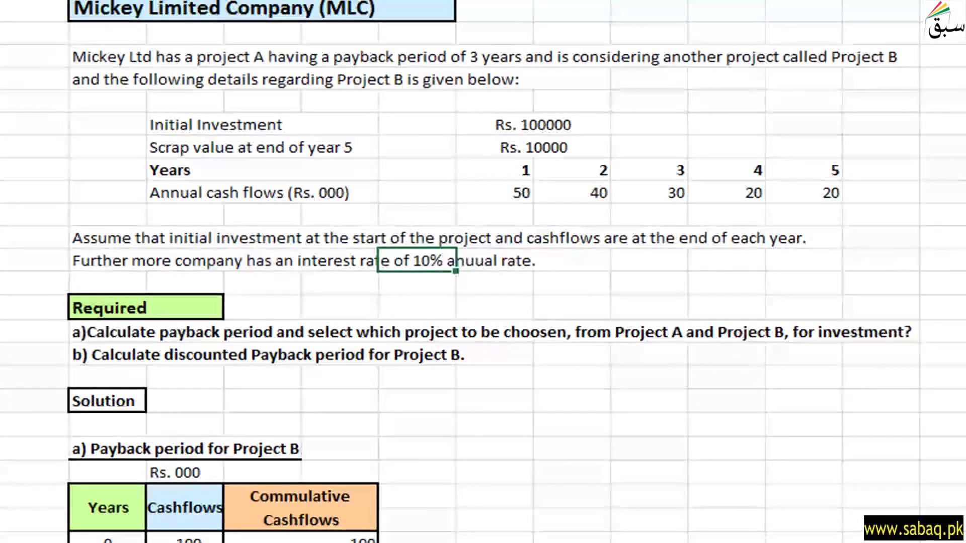
left_click_drag(959, 254, 960, 400)
left_click(270, 212)
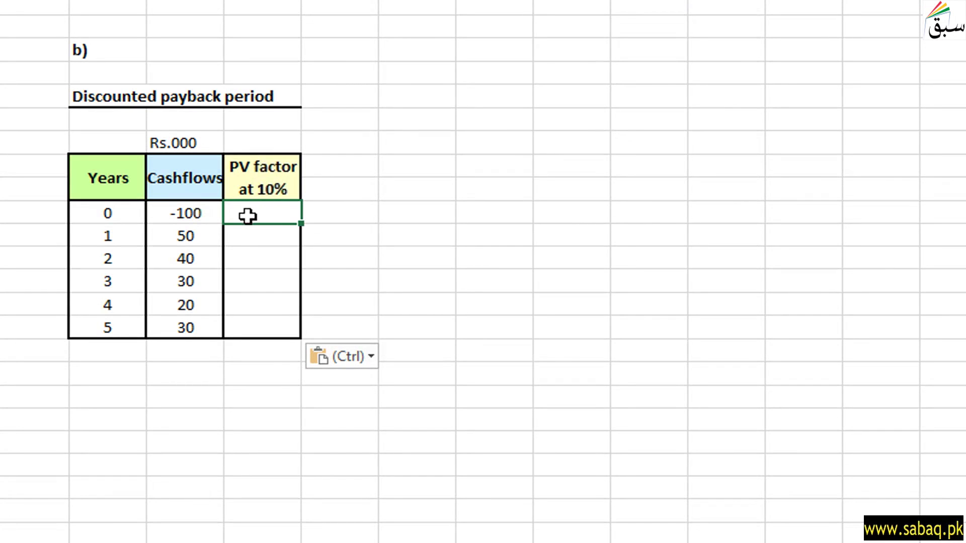
Enter the bold formula note "( 1+ r)^ -n" above the PV factor column
left_click(269, 144)
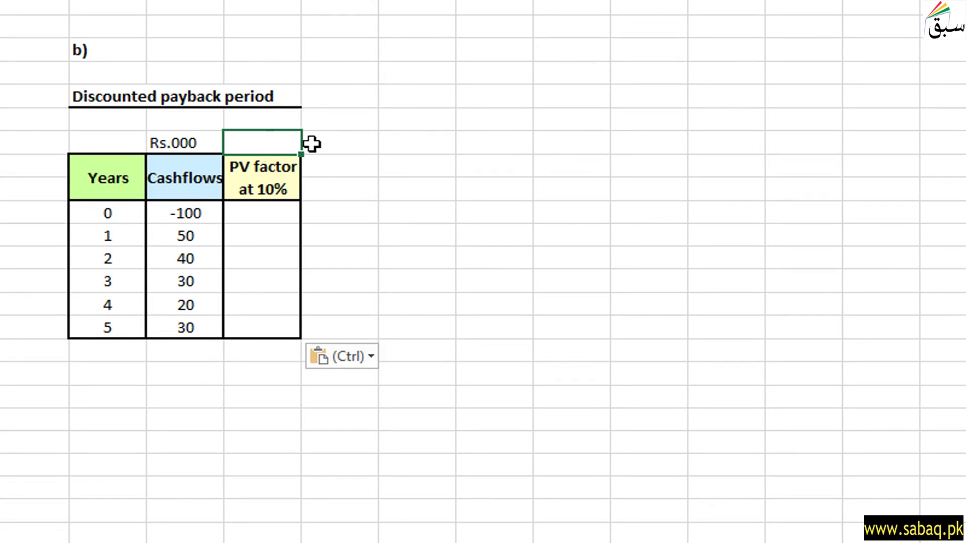
type("( 1+ r)^ -n")
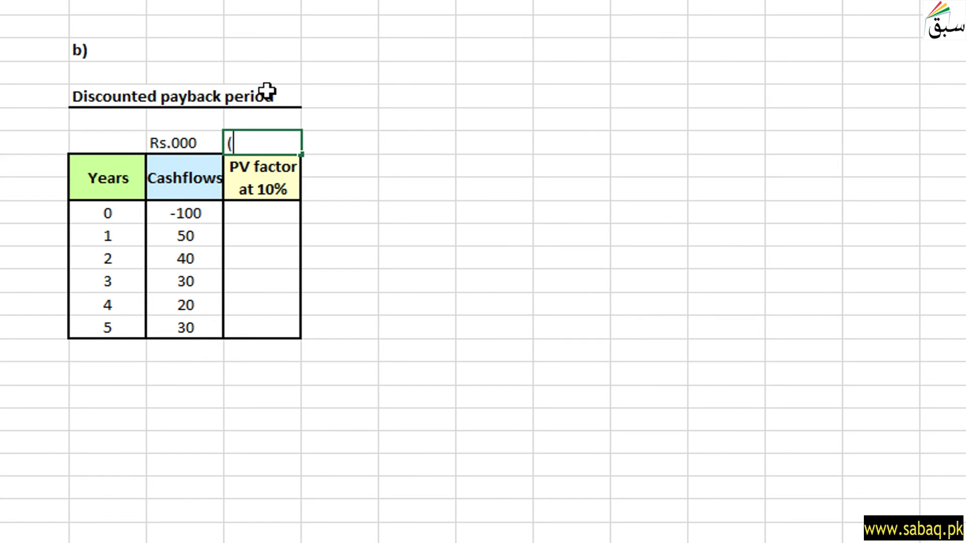
left_click(416, 235)
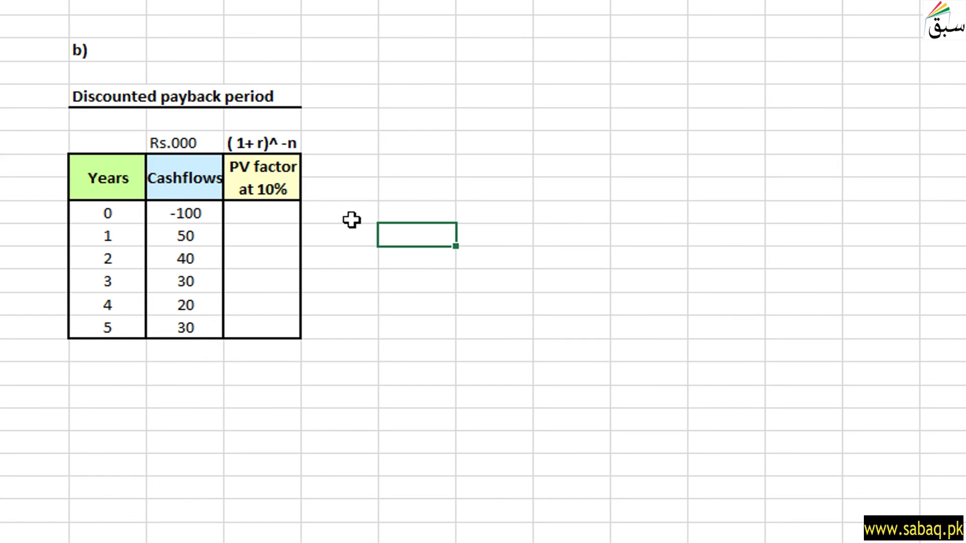
left_click(246, 142)
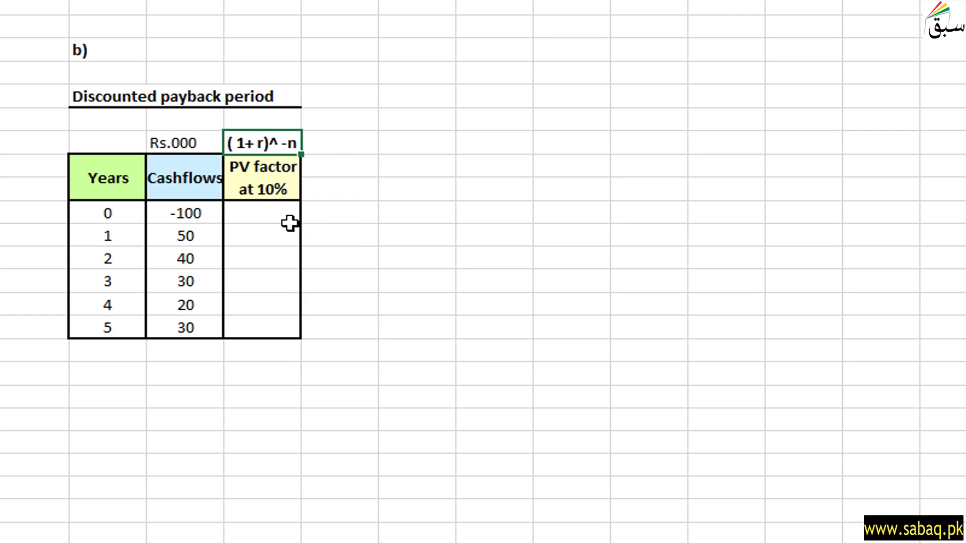
left_click(267, 216)
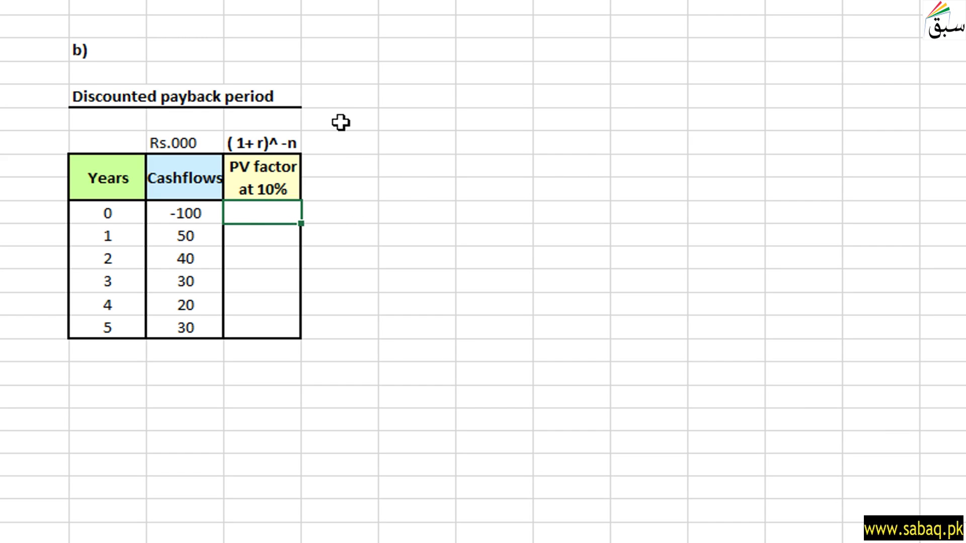
Compute the discount rate as =10/100 in a spare cell above the table, and add 1 to it with =1+M44 in the cell below
left_click(413, 121)
type("=10")
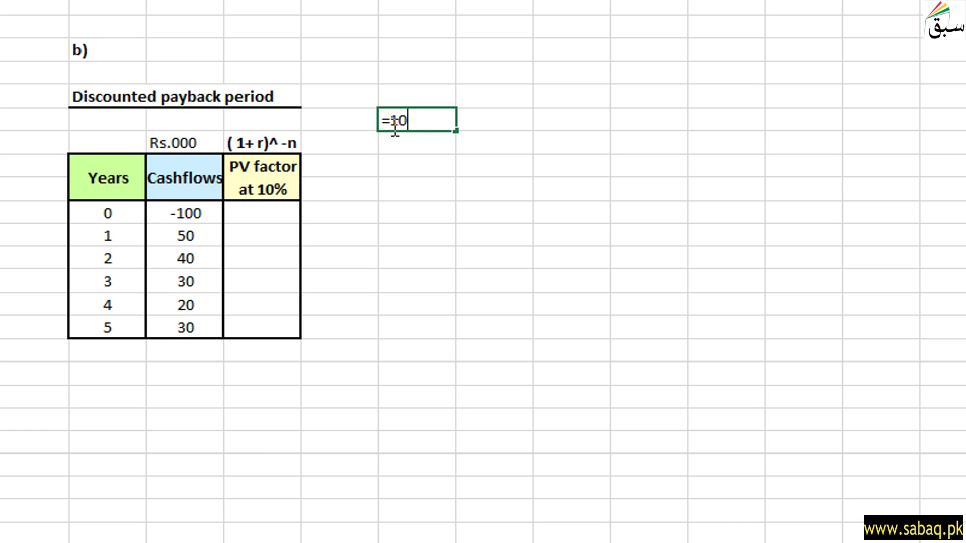
type("/100")
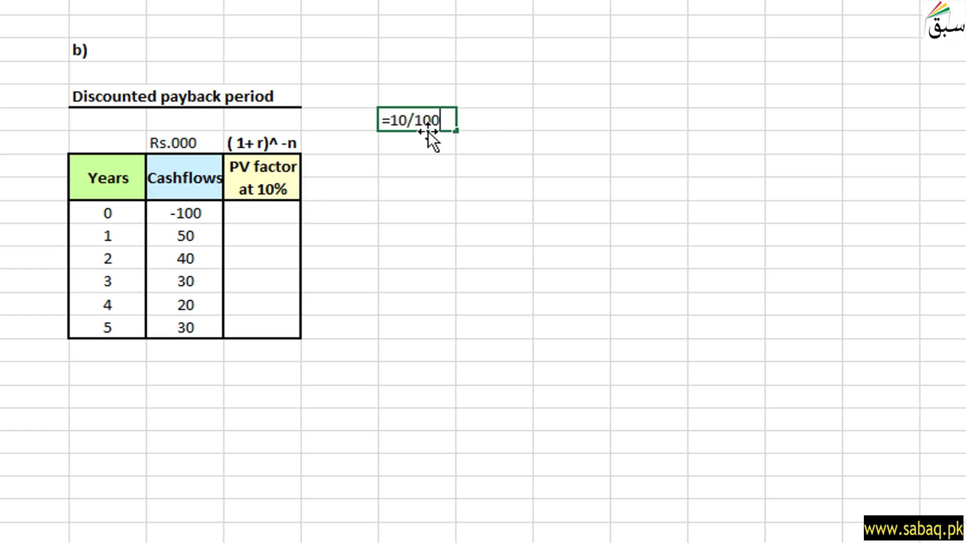
key("Return")
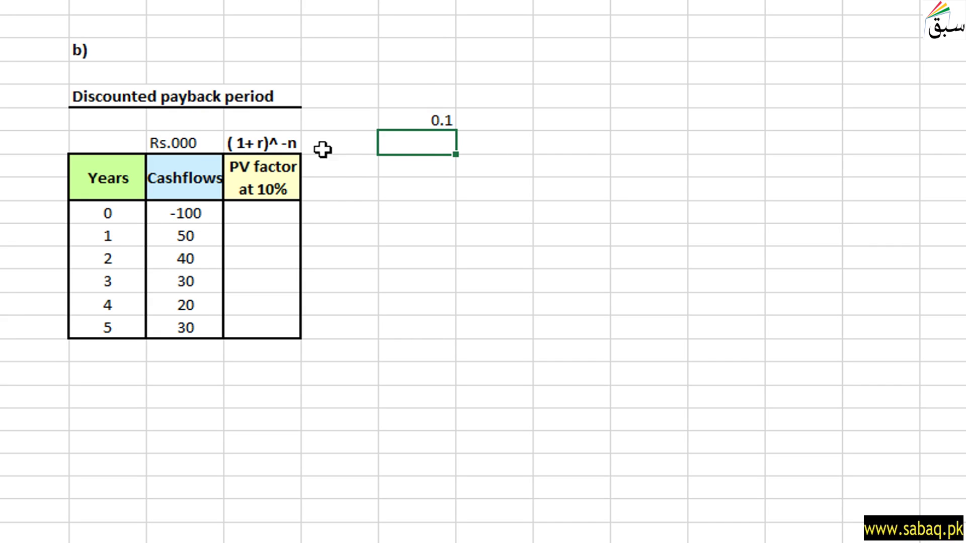
type("1+")
left_click(442, 119)
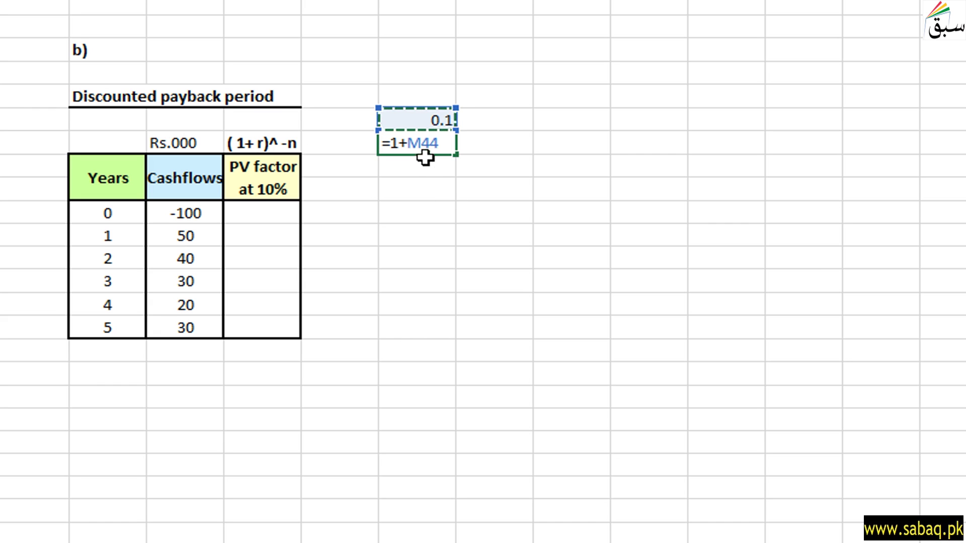
key("Return")
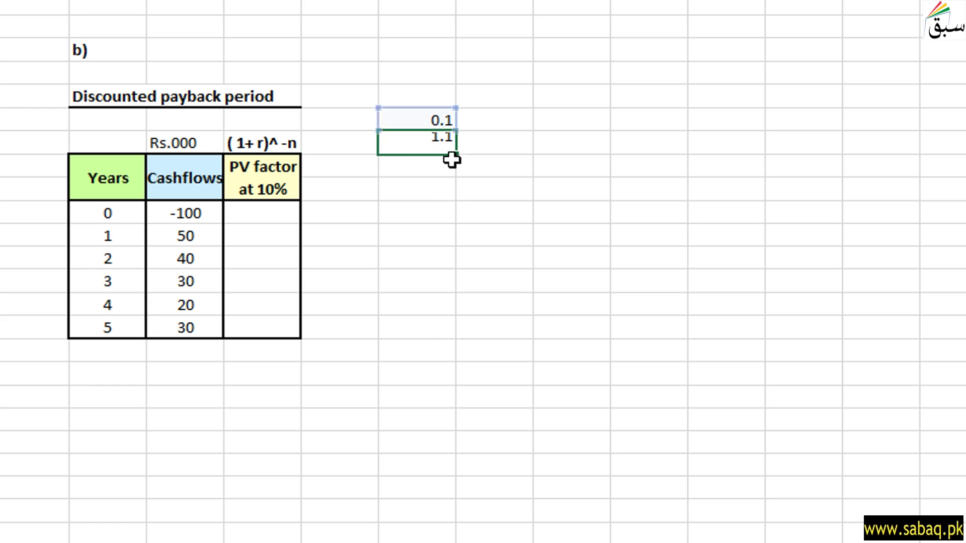
Calculate the year 0 PV factor with the formula =1.1^-0
left_click(266, 218)
type("=1.1")
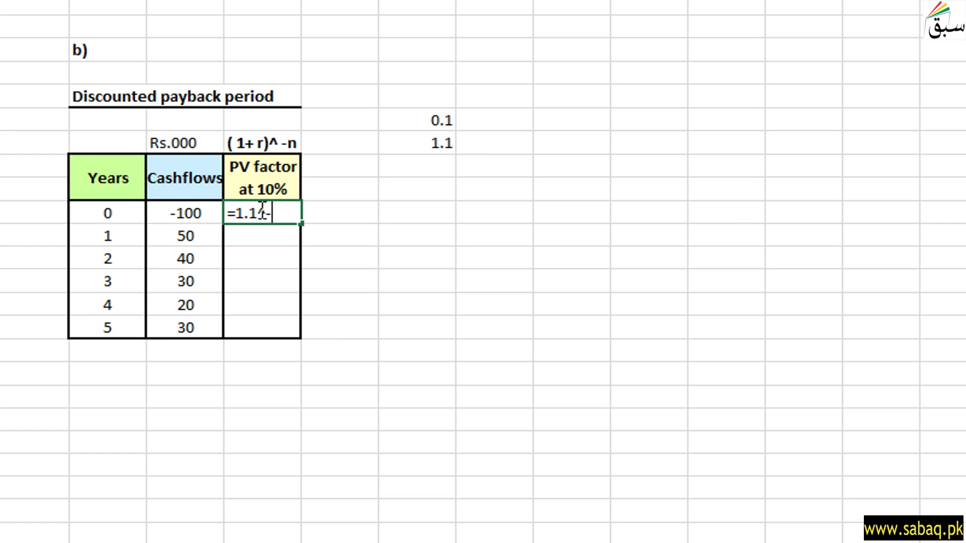
type("^-0")
key("Return")
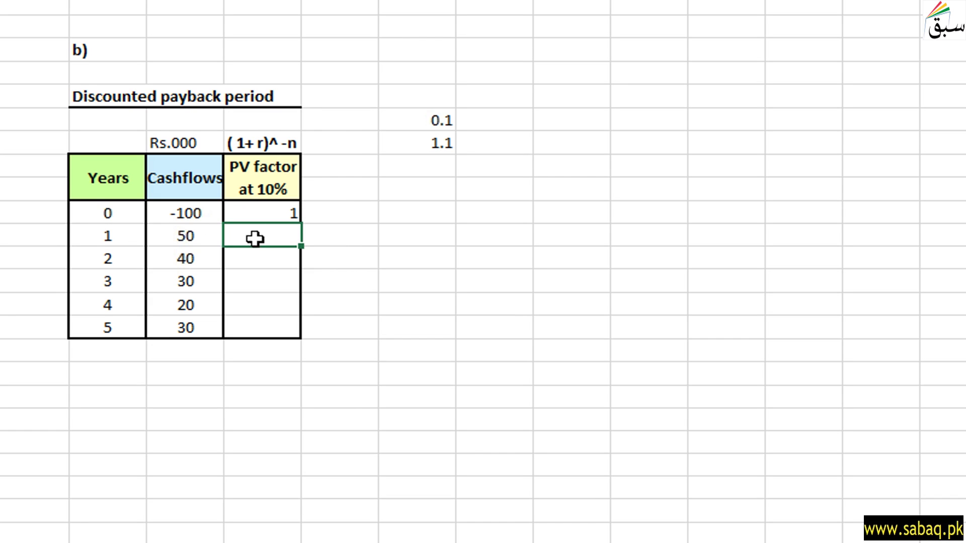
Calculate the PV factors for years 1 to 5 by raising the 1.1 cell to the negative year number, starting with =M45^-1
type("=")
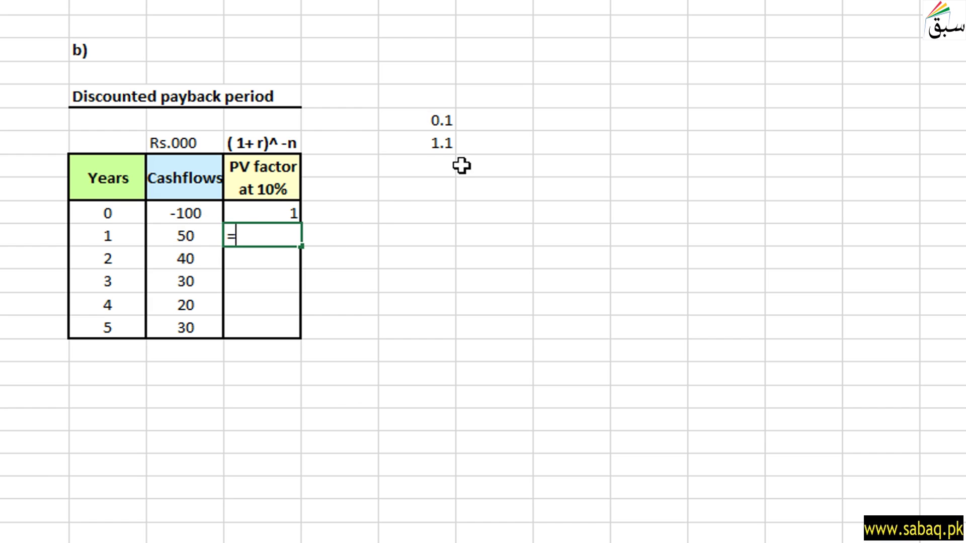
left_click(430, 146)
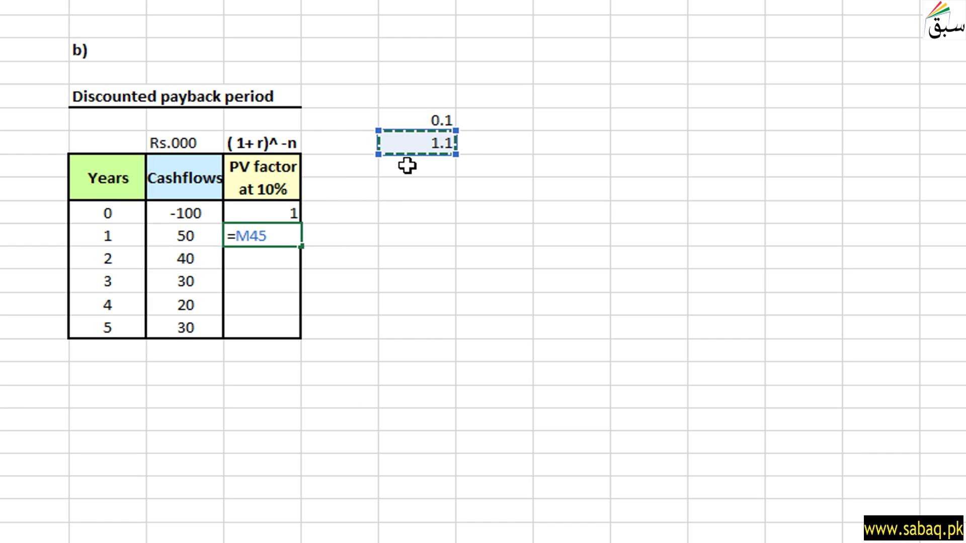
type("^-1")
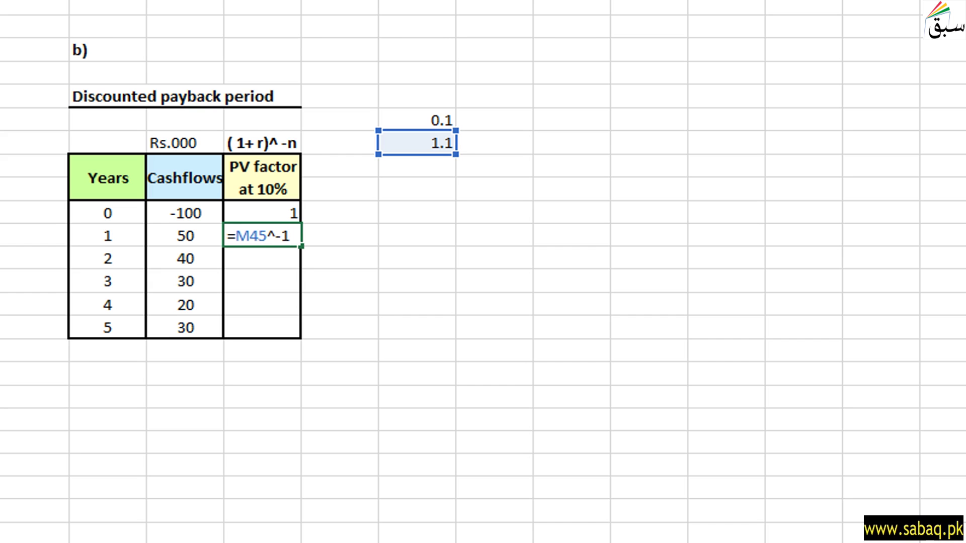
key("Return")
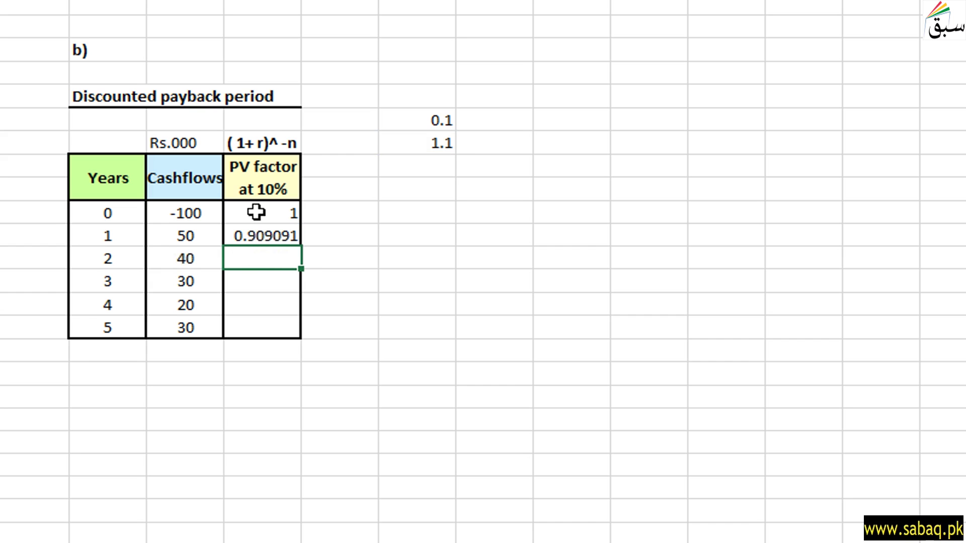
type("=")
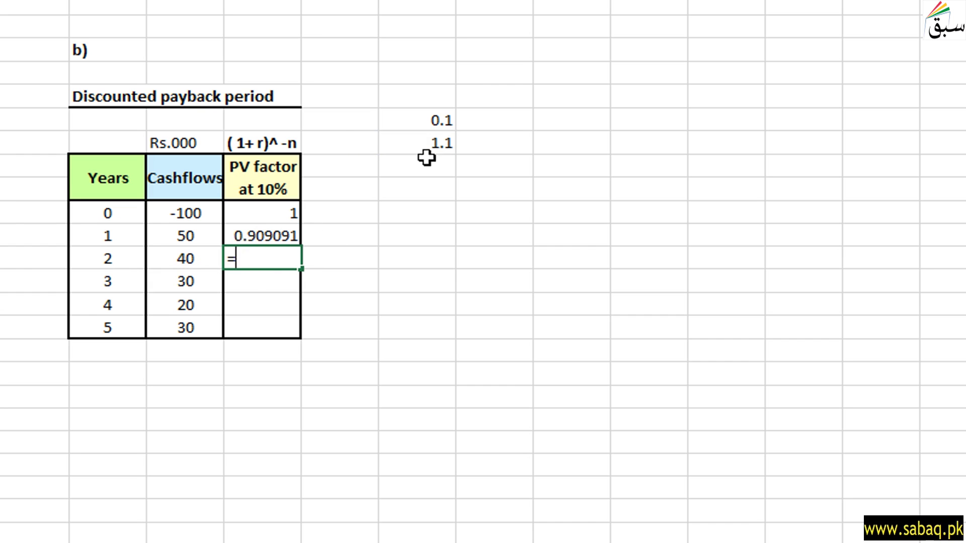
left_click(437, 142)
type("^")
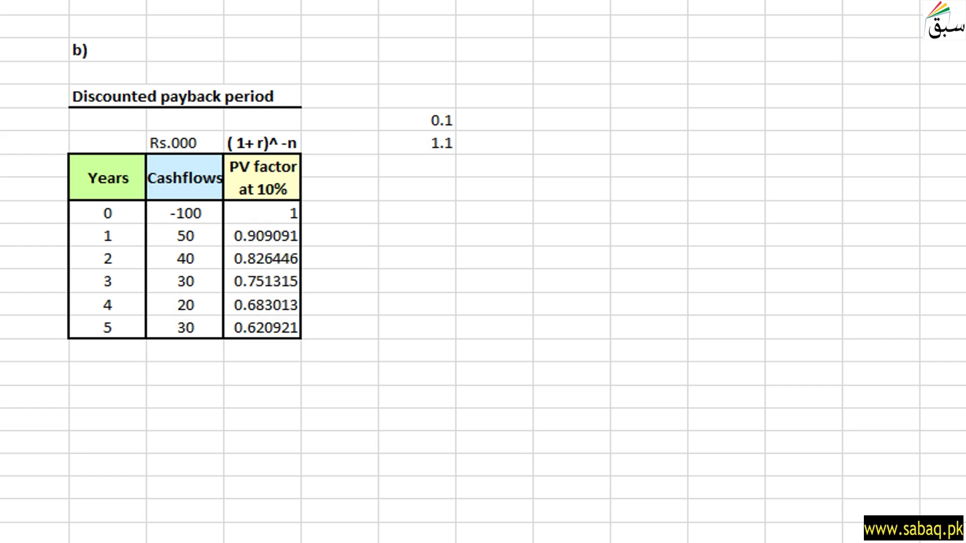
Add a bordered "Discounted Cashflows" column with a pink header next to the PV factor column
left_click(336, 166)
key("ctrl+v")
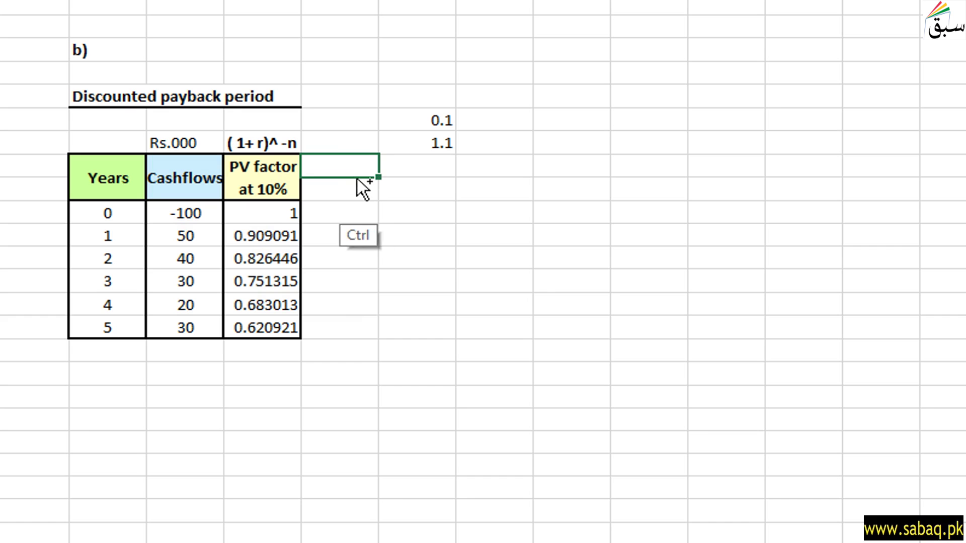
key("ctrl")
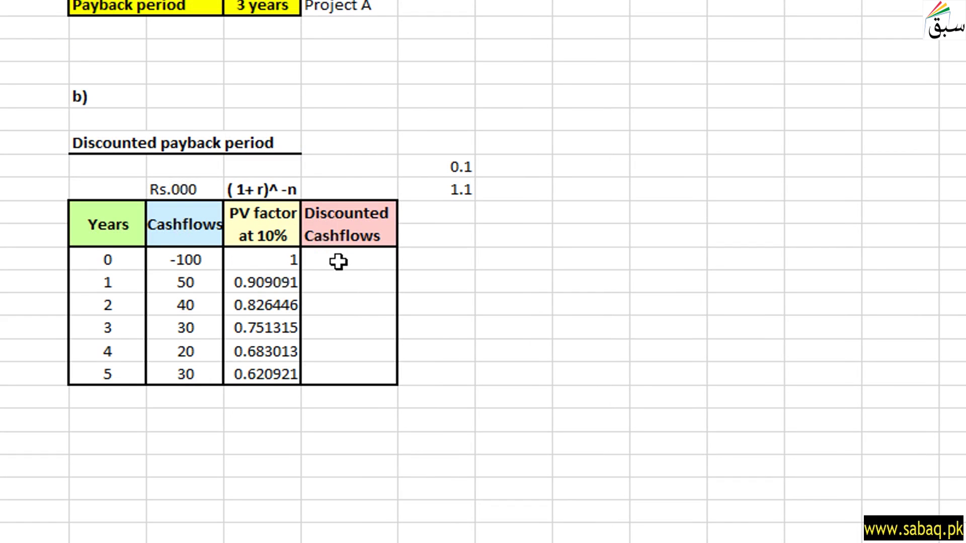
Calculate the year 0 discounted cashflow by multiplying its PV factor in K48 by its cashflow
left_click(352, 260)
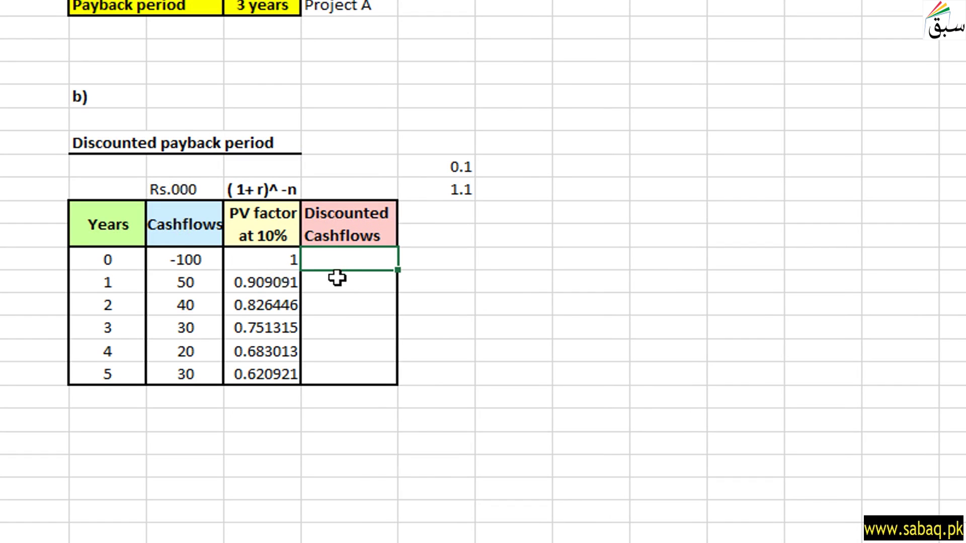
type("=")
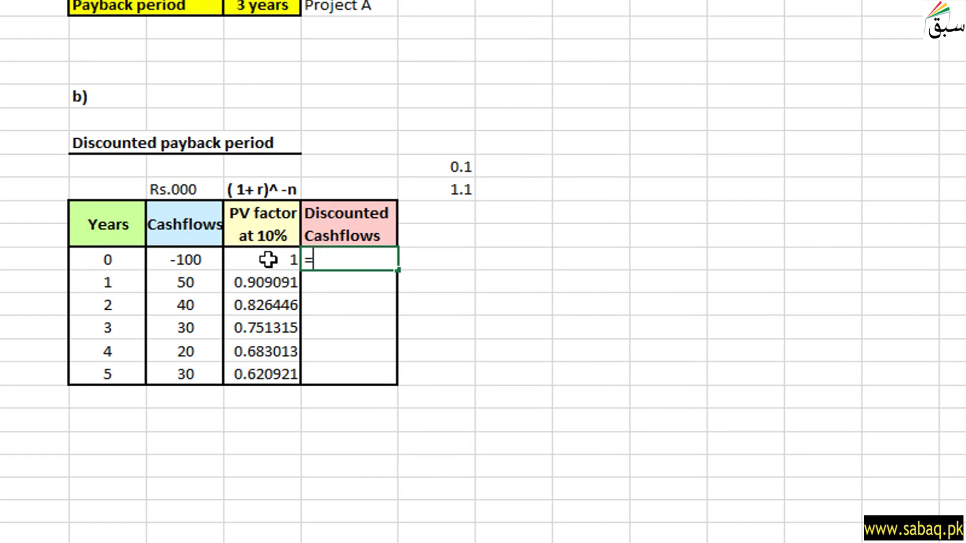
left_click(270, 259)
type("*")
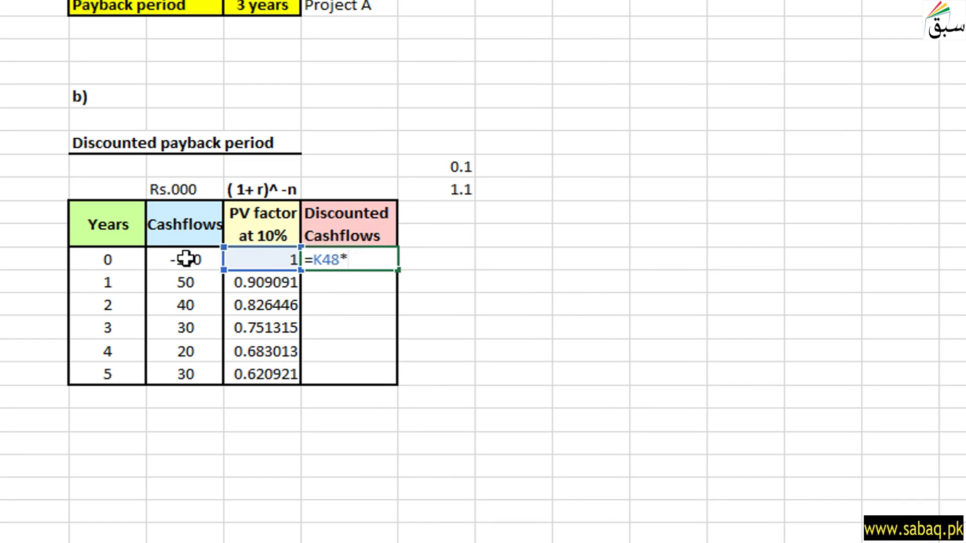
left_click(188, 260)
key("Return")
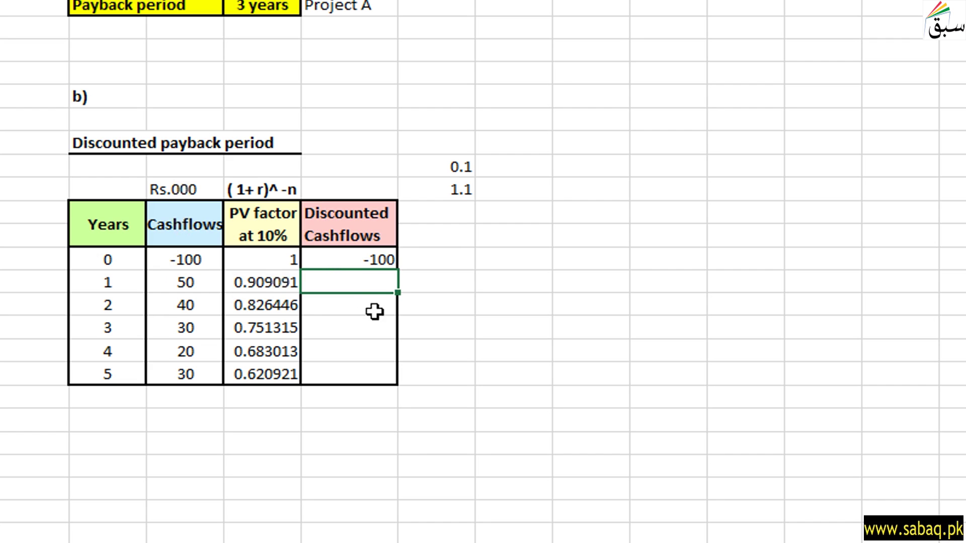
Multiply PV factor by cashflow for years 1 to 5, and add a bordered "Disc. Com Cashflows" column beside the results
type("=")
left_click(274, 282)
type("*")
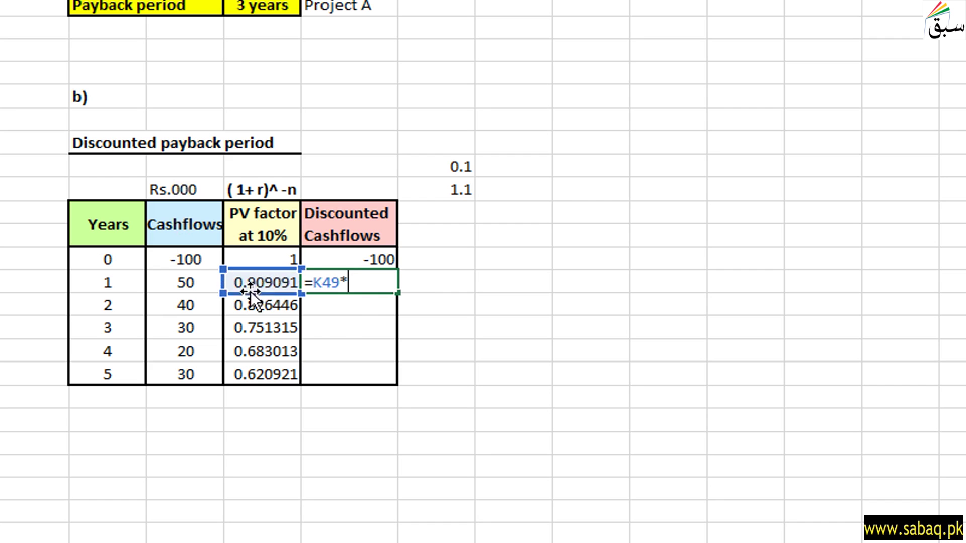
left_click(198, 283)
key("Return")
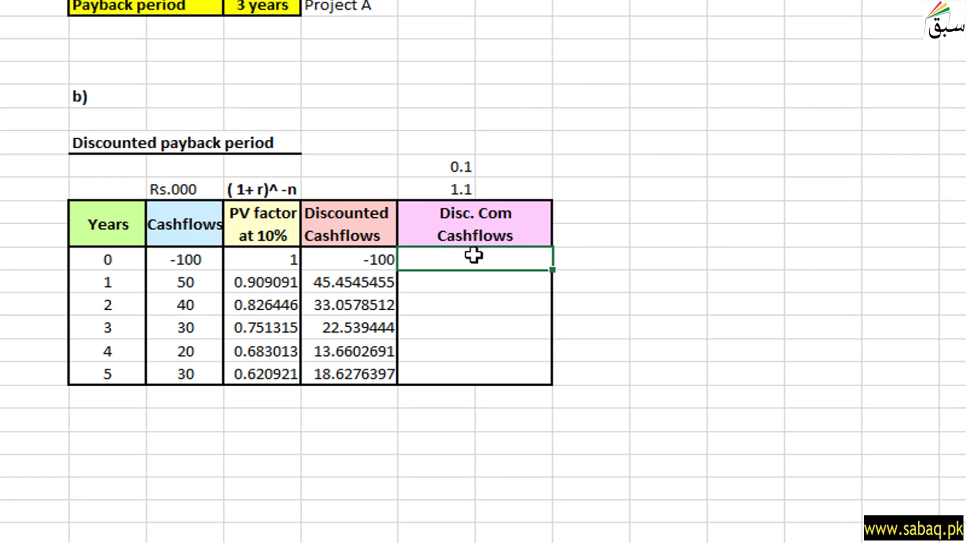
Check the cumulative cashflow table in part a and enter -100 as the year 0 discounted cumulative cashflow
scroll(483, 272, "up", 6)
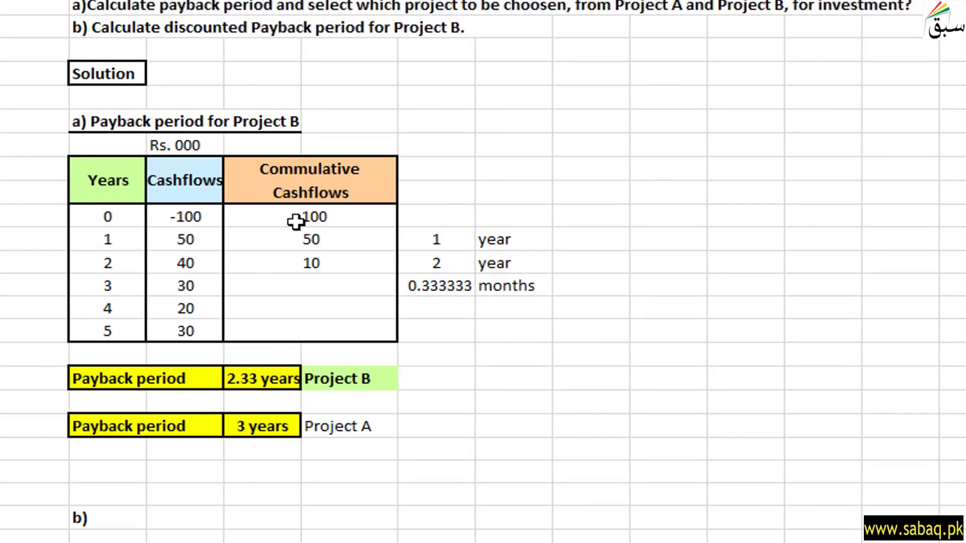
scroll(911, 211, "down", 3)
scroll(948, 339, "down", 3)
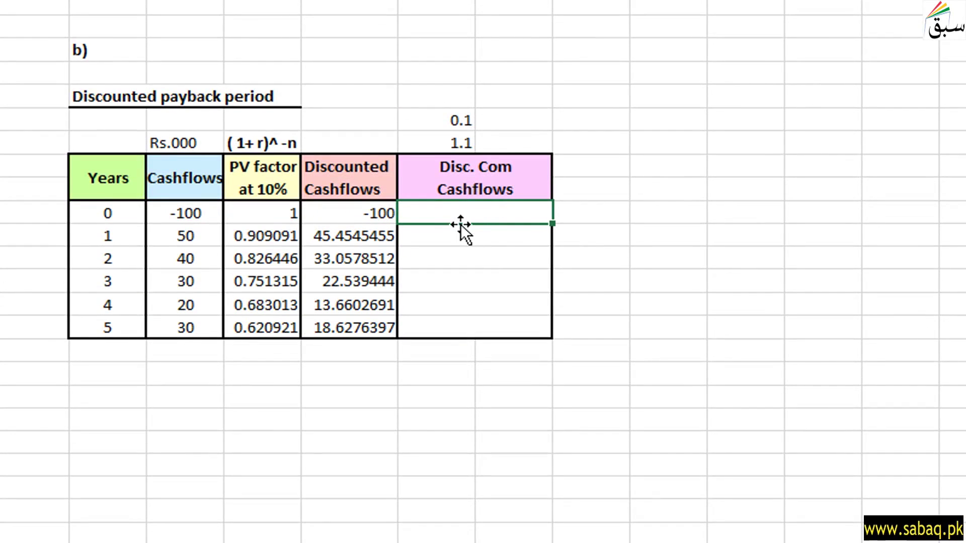
type("-")
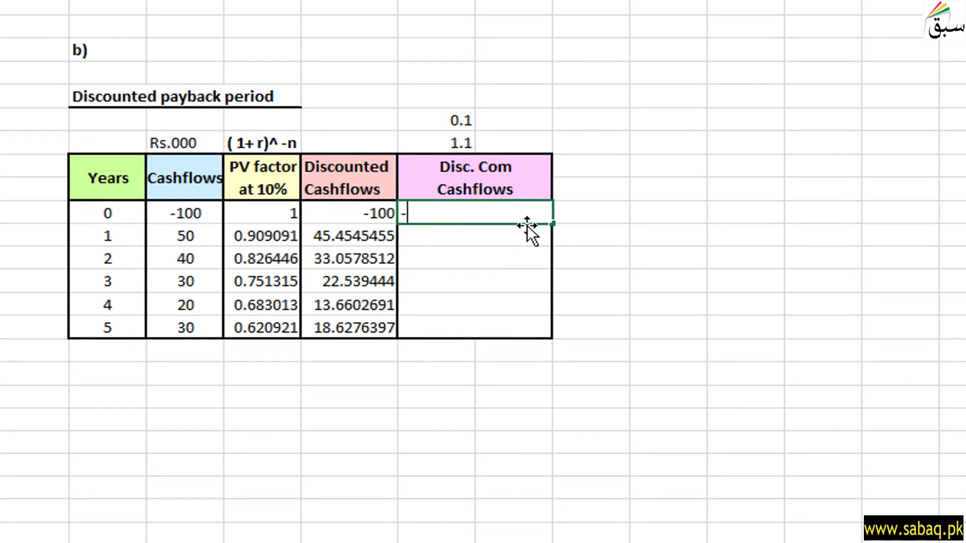
type("100")
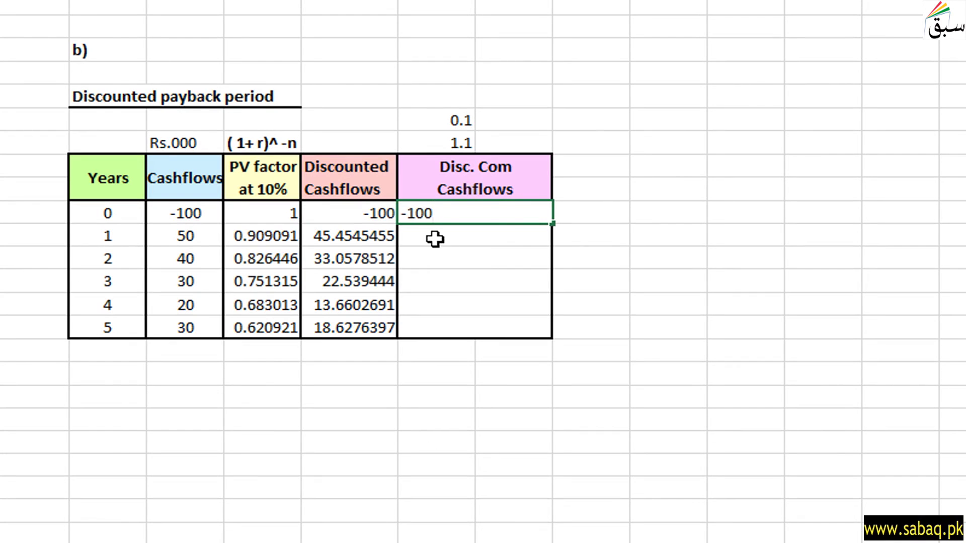
key("Return")
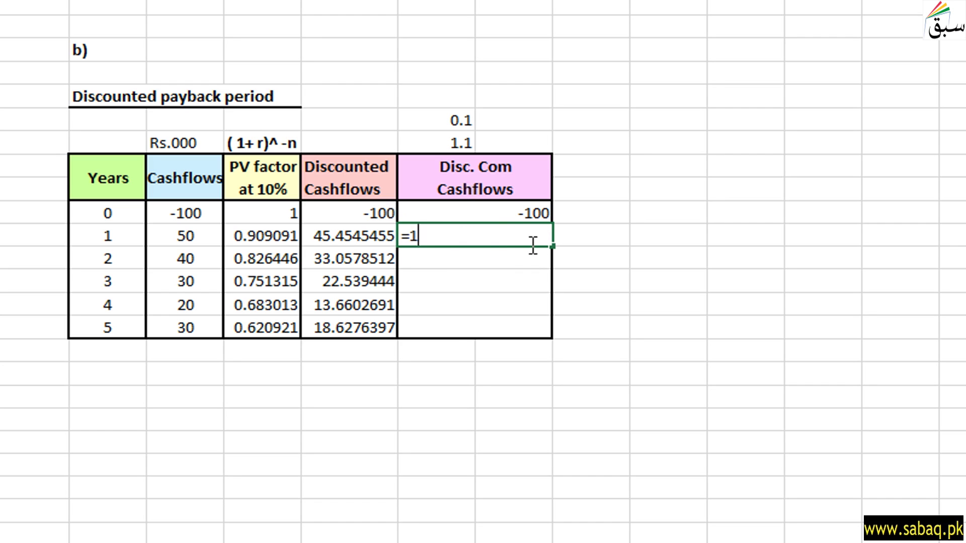
Calculate the year 1 discounted cumulative cashflow with the formula =100-L49
type("-")
left_click(354, 240)
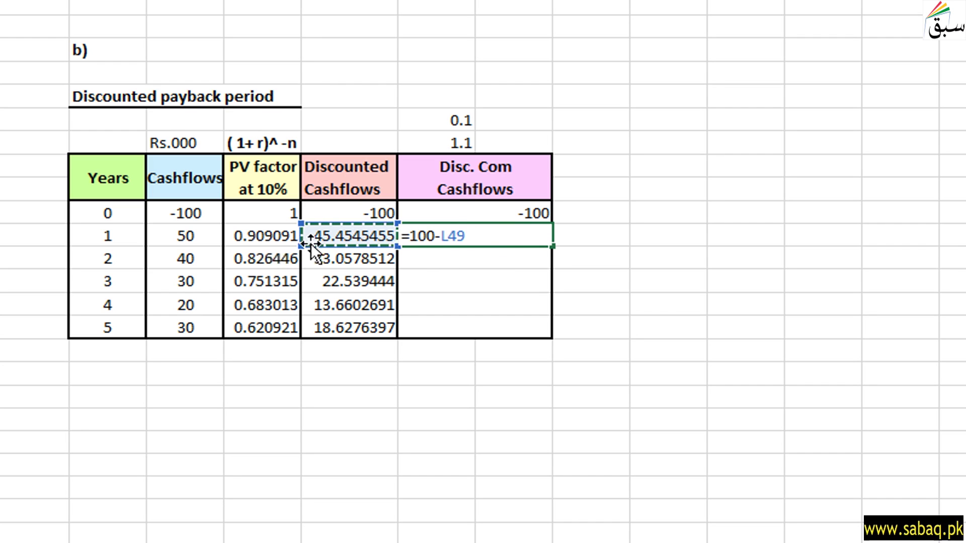
key("Return")
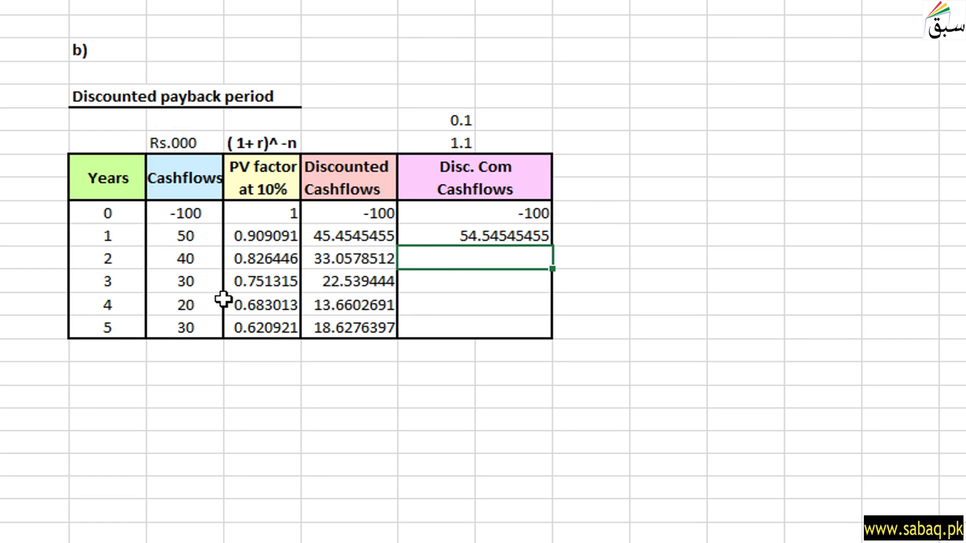
Calculate the year 2 discounted cumulative cashflow with the formula =M49-L50
type("=")
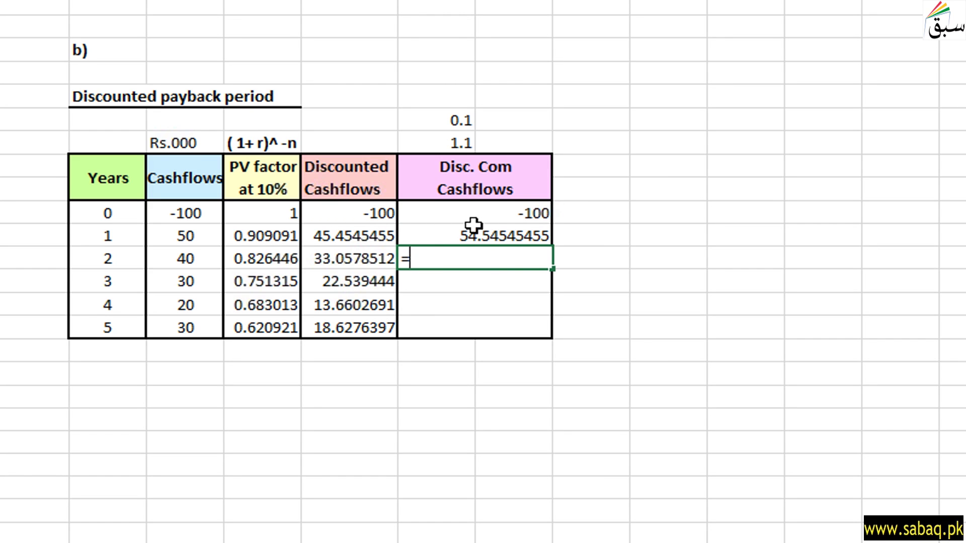
left_click(489, 236)
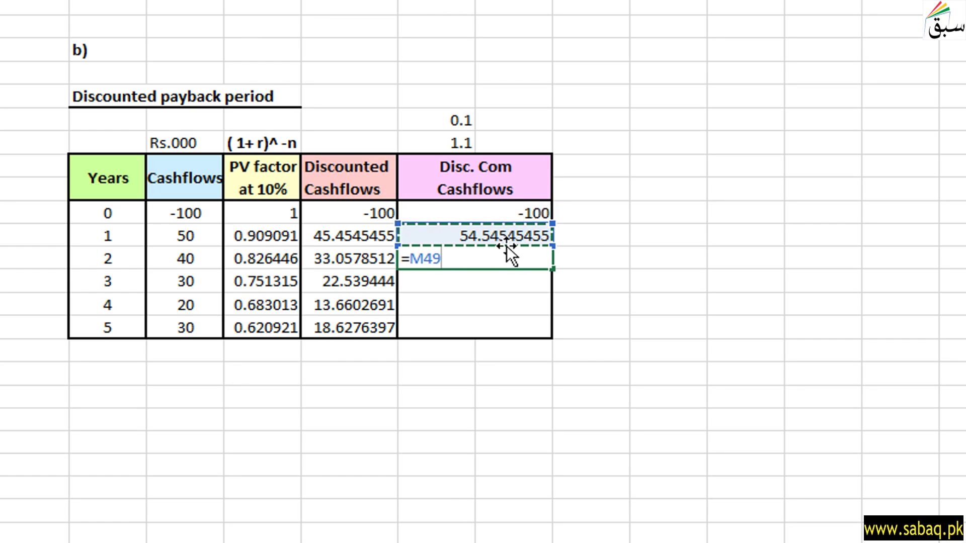
type("-")
left_click(347, 260)
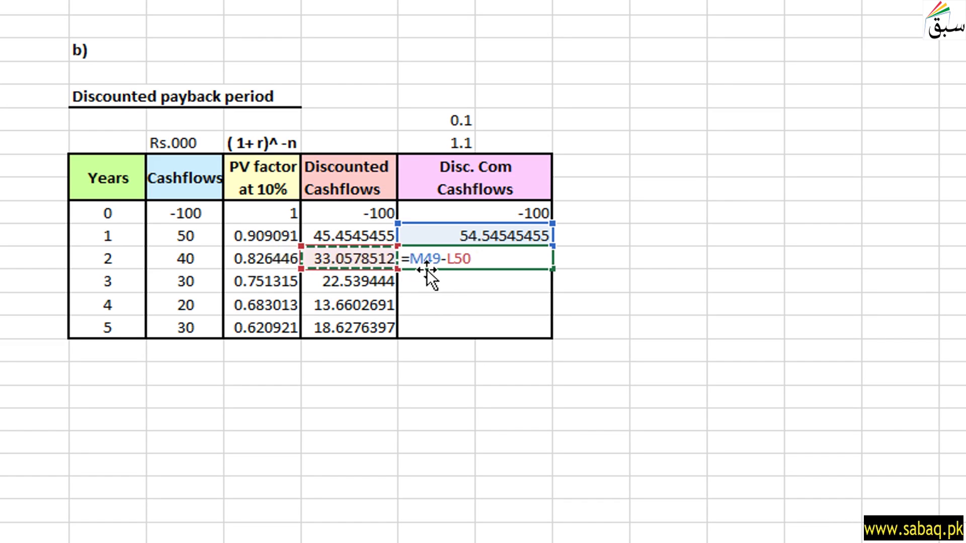
key("Return")
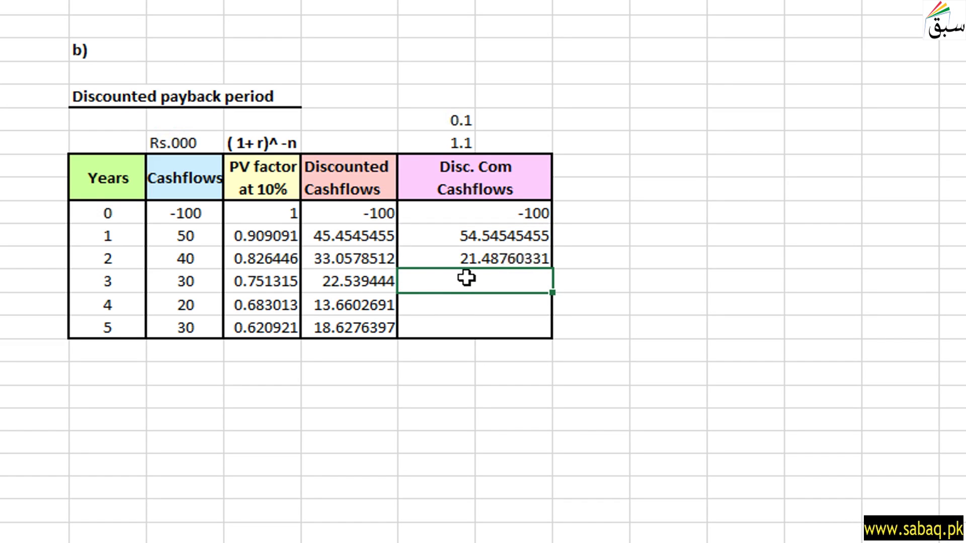
Calculate the year 3 discounted cumulative cashflow by subtracting that year's discounted cashflow from the year 2 balance in M50
type("=")
left_click(495, 261)
type("-")
left_click(353, 305)
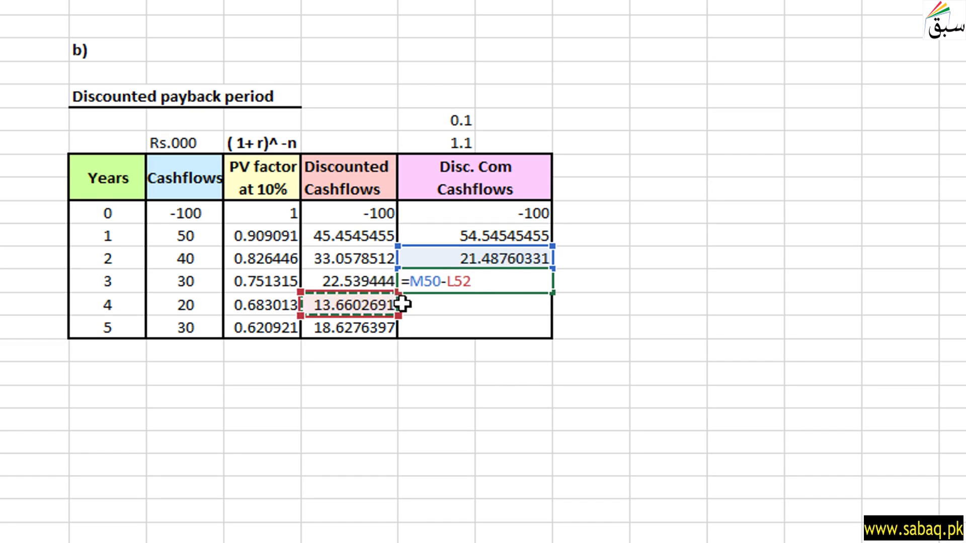
left_click(376, 281)
key("Return")
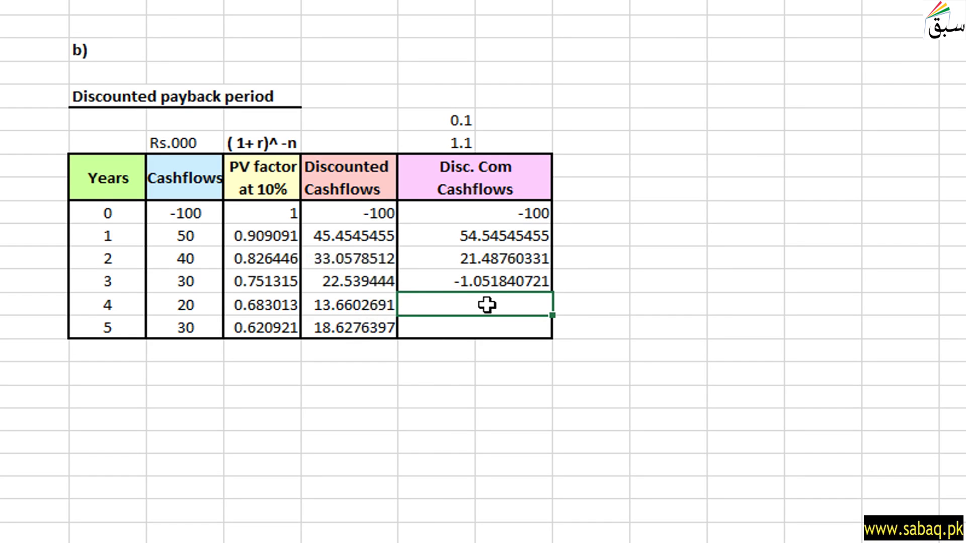
left_click(479, 282)
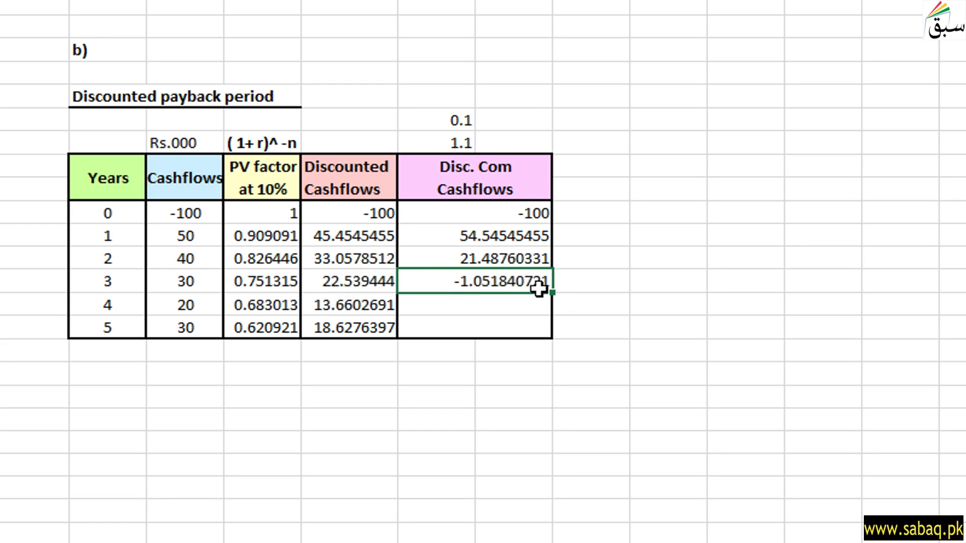
Clear the year 3 discounted cumulative cashflow and enter the counts 1 and 2 beside the year 1 and year 2 rows
key("Delete")
left_click(579, 238)
type("1")
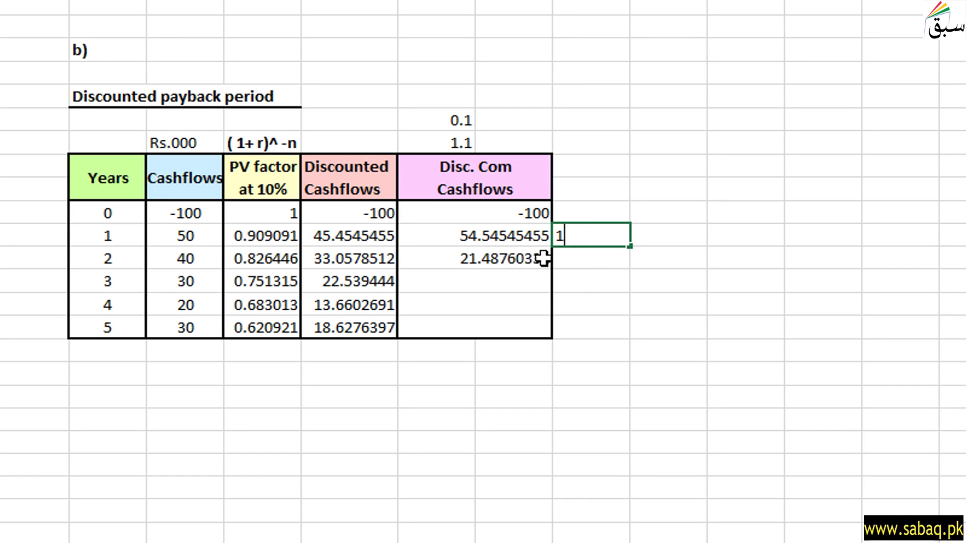
key("Return")
type("2")
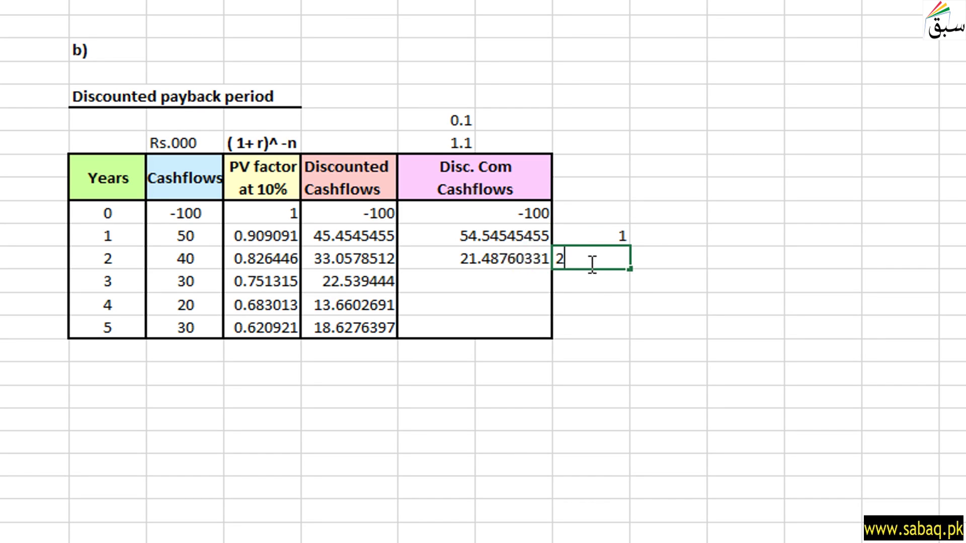
key("Return")
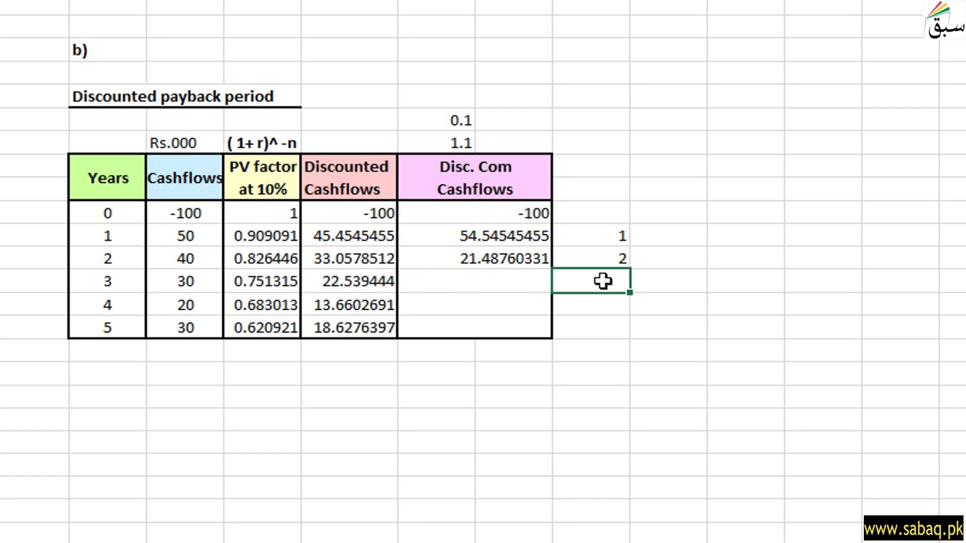
Calculate the year 3 payback fraction beside the table with the formula =M50/L51
type("=")
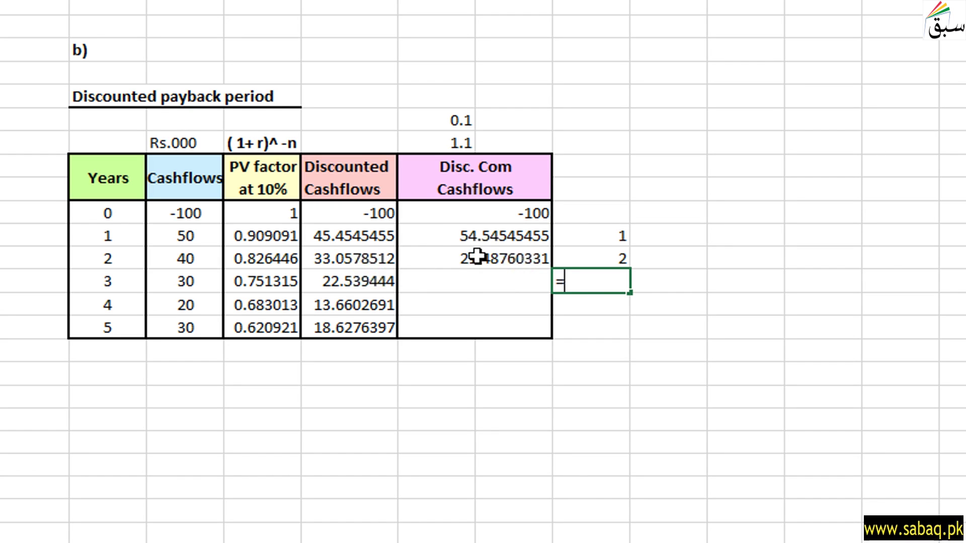
left_click(496, 265)
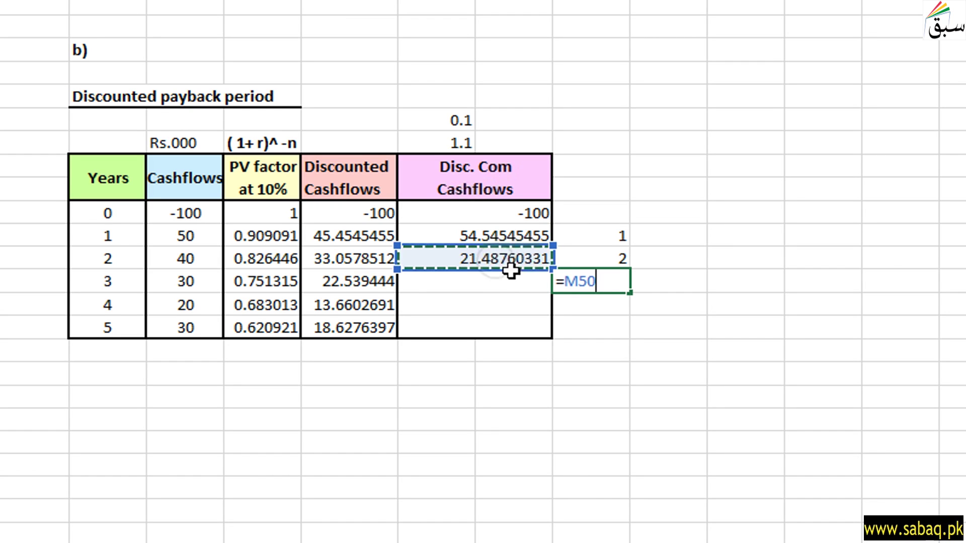
type("/")
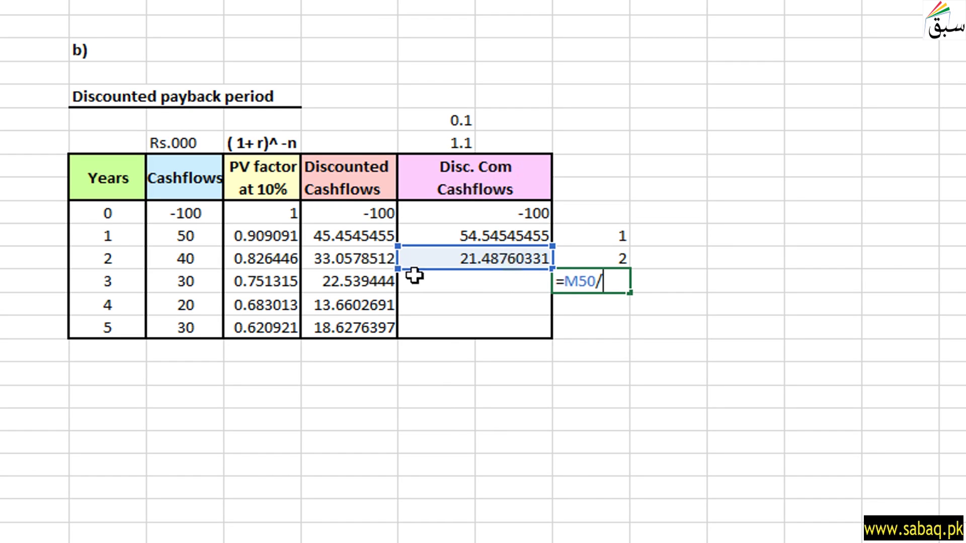
left_click(345, 284)
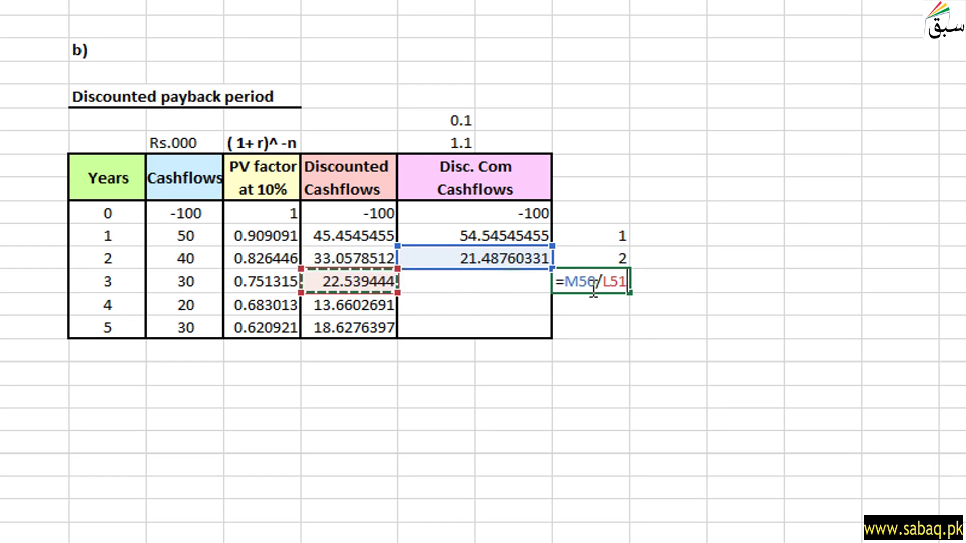
key("Return")
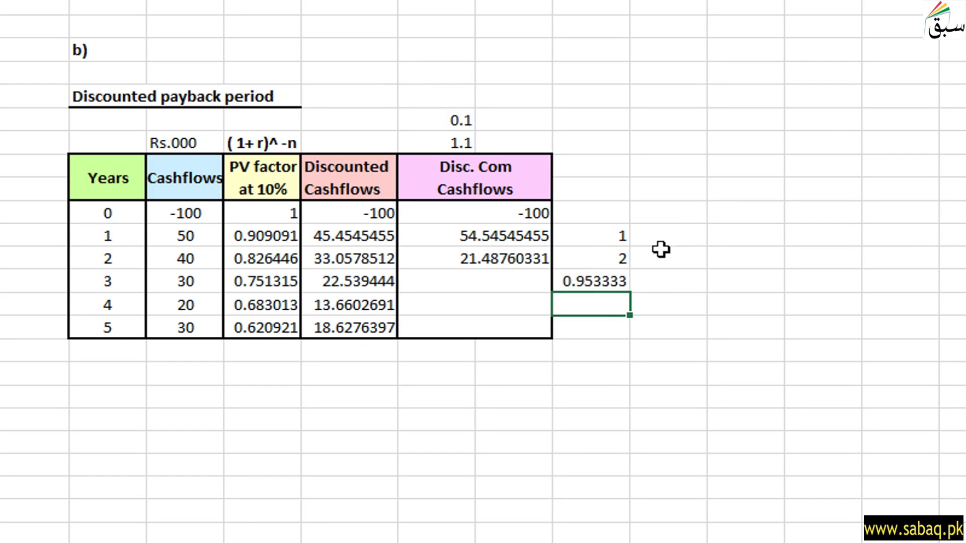
Label the counts beside years 1 and 2 as "year" and the year 3 fraction as "months"
left_click(672, 240)
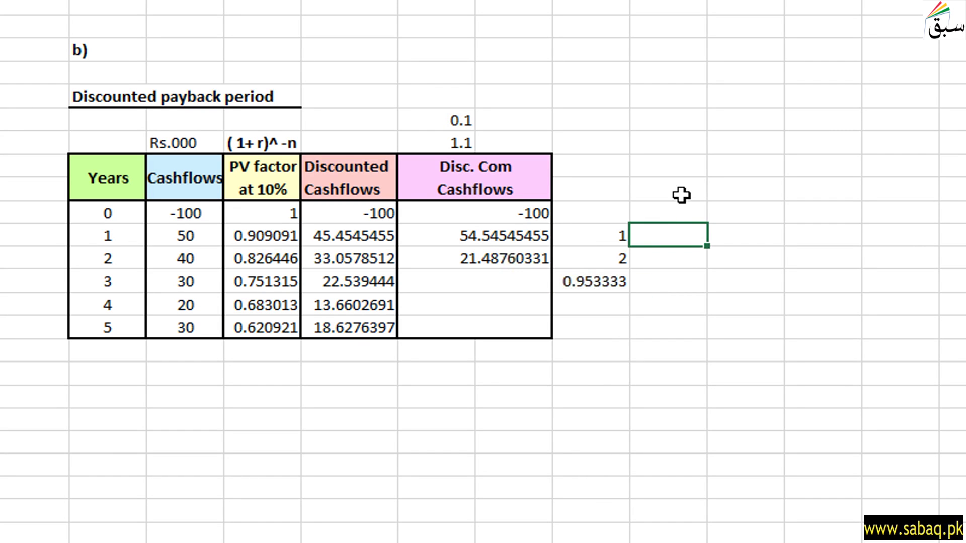
type("year")
key("Return")
type("y")
key("Return")
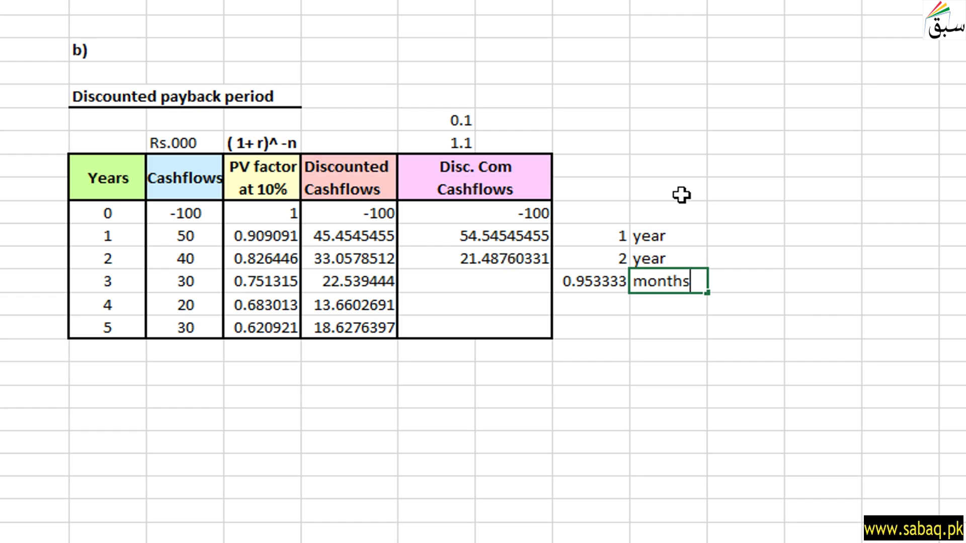
left_click(717, 343)
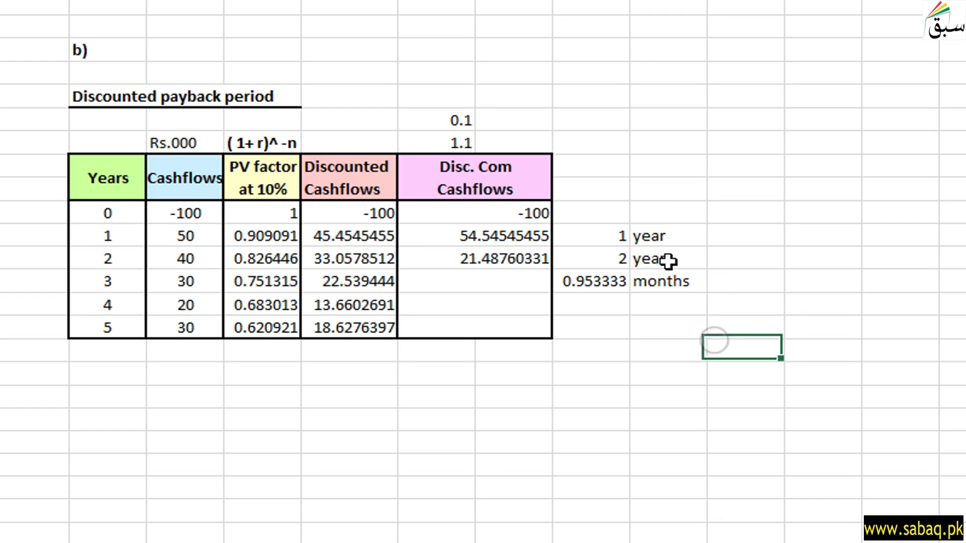
Enter the label "Project B discounted Payback period" below the discounted cashflow table
left_click(159, 376)
left_click(124, 380)
type("Project B discounted Payback period")
Calculate Project B's discounted payback period by adding the two year counts and the year 3 fraction beside the table
left_click(443, 382)
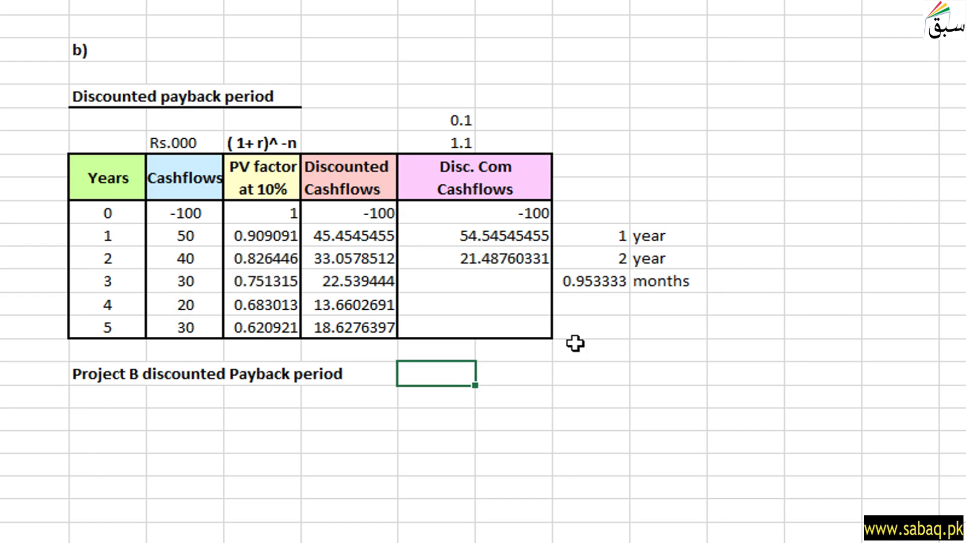
type("=")
left_click(612, 244)
type("+")
left_click(598, 265)
type("+")
left_click(607, 285)
key("Return")
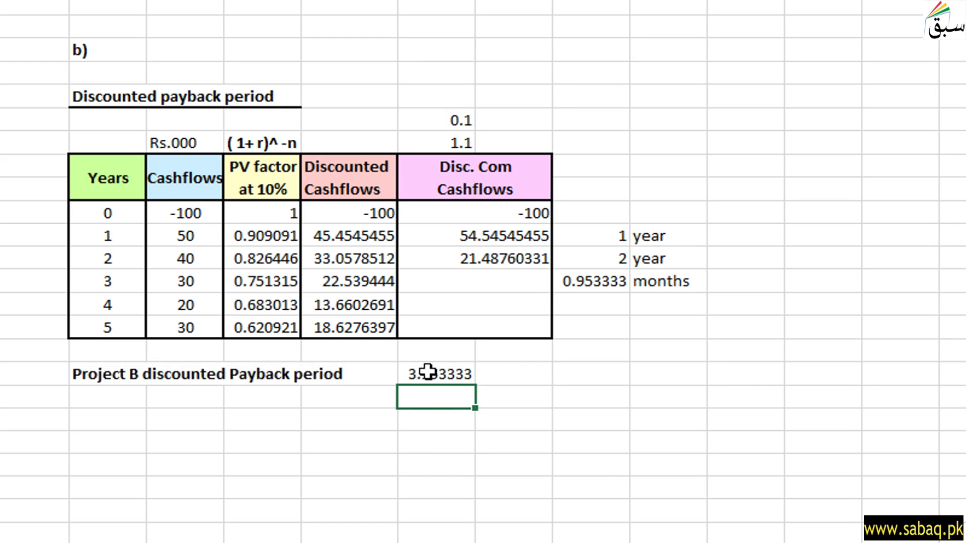
Add the unit "years" after the discounted payback result and highlight the whole result row in yellow
left_click(498, 374)
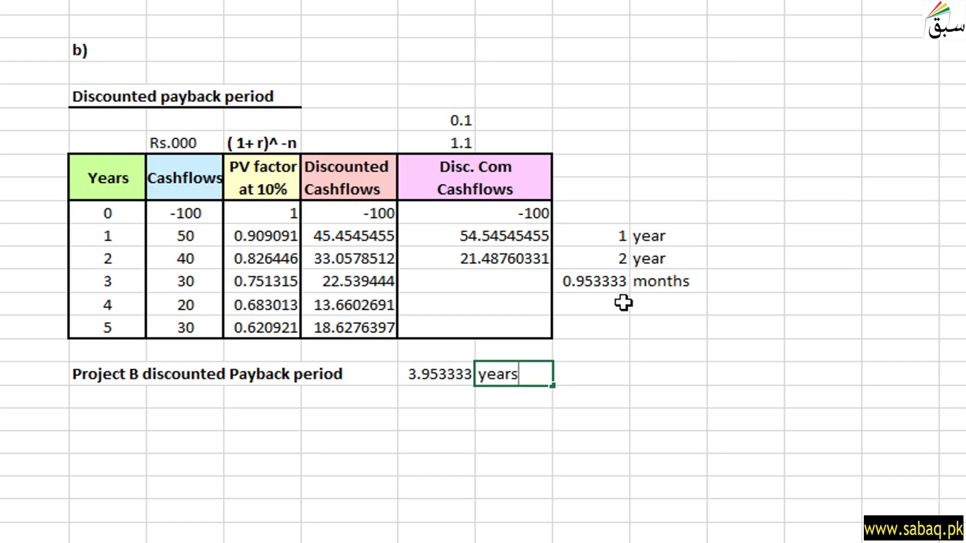
key("Return")
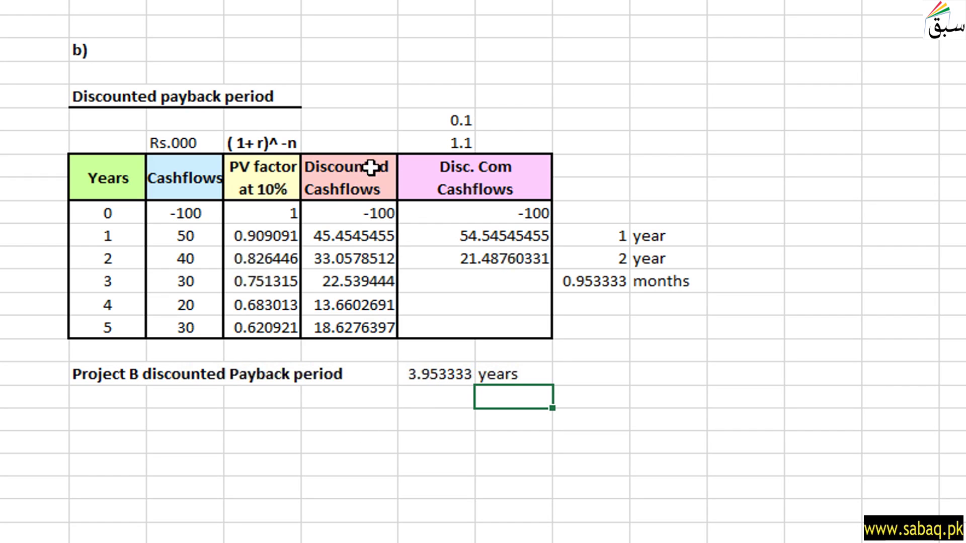
left_click_drag(173, 376, 503, 381)
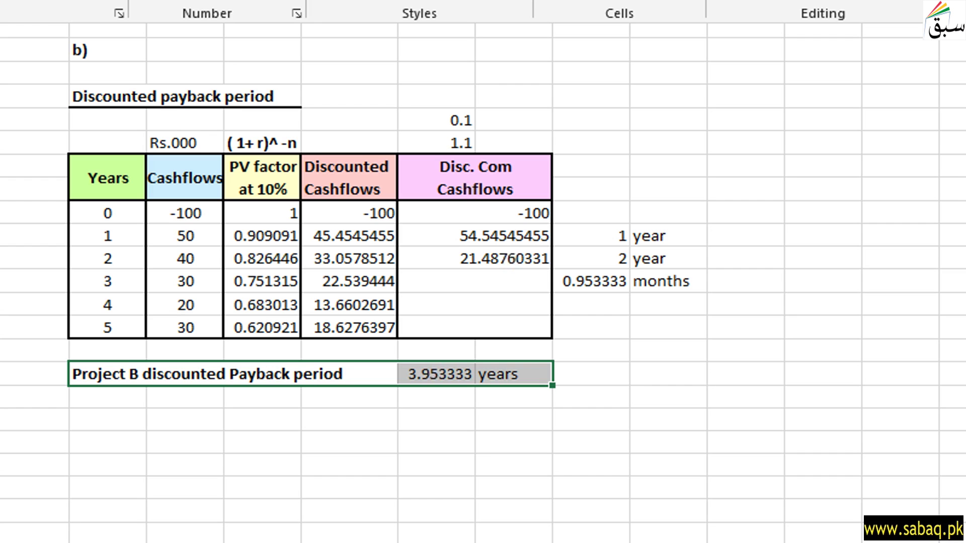
left_click(446, 426)
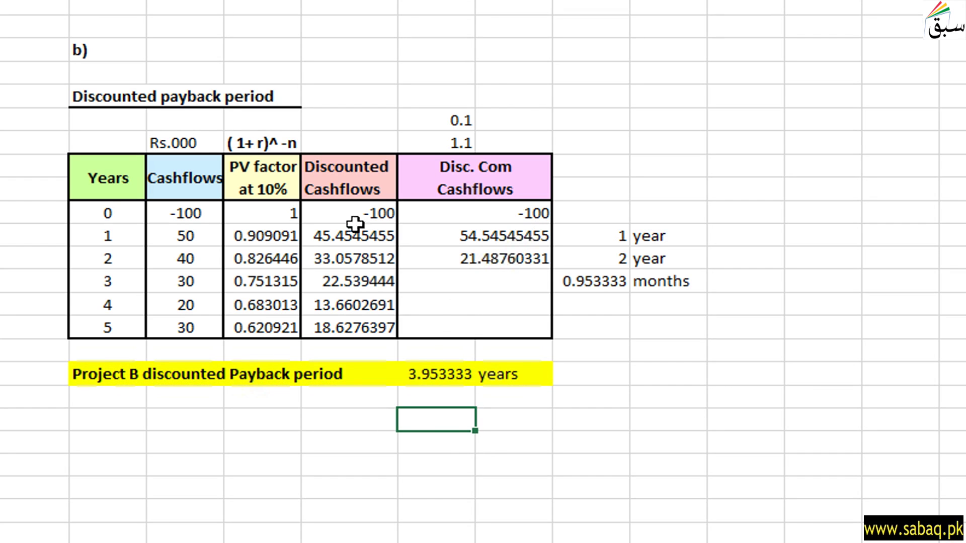
Review the highlighted discounted payback result, the part a payback solution and the original problem statement with its requirements
left_click_drag(110, 374, 507, 375)
scroll(483, 272, "up", 5)
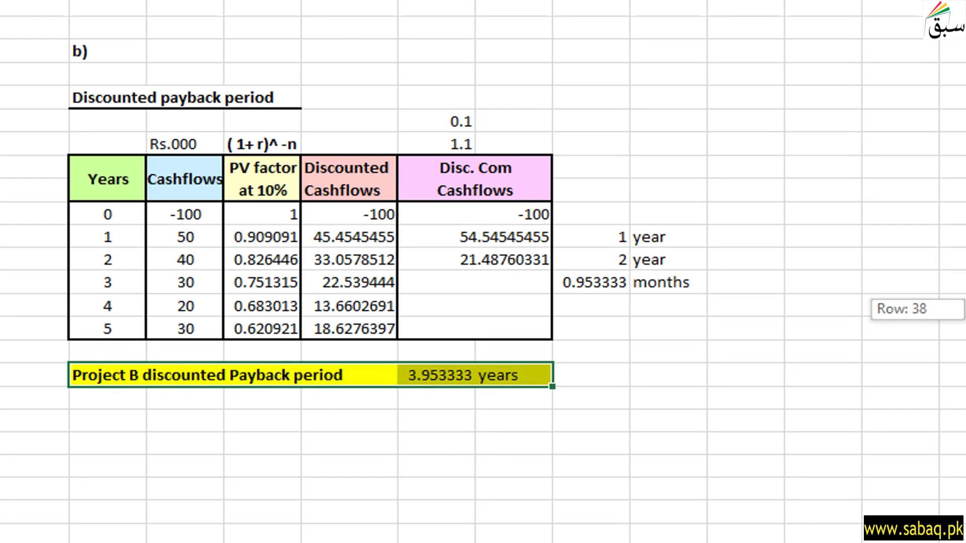
scroll(483, 272, "up", 2)
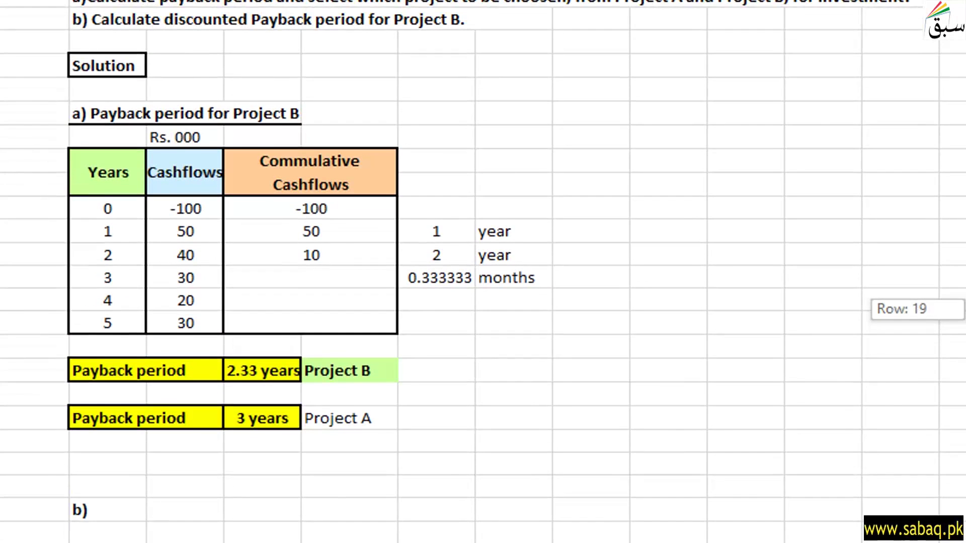
scroll(482, 272, "up", 2)
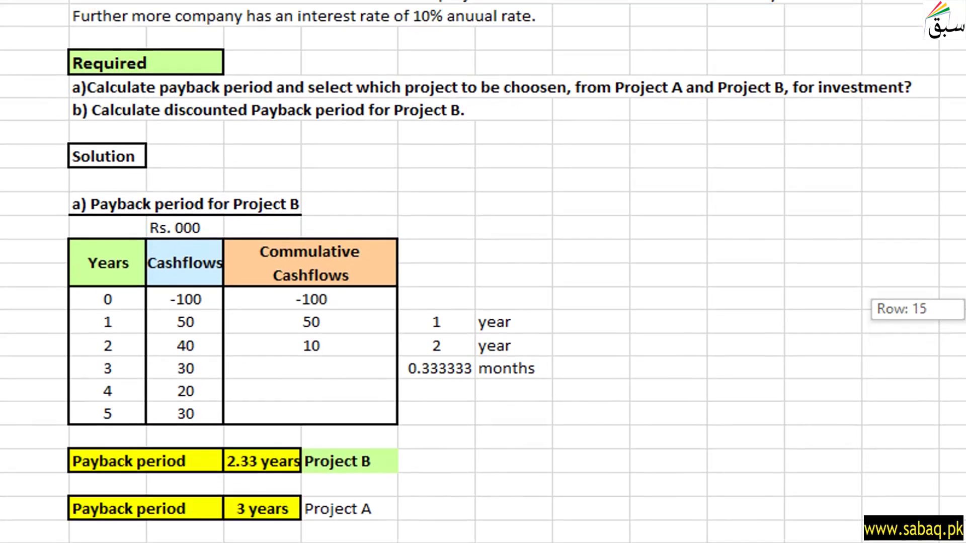
scroll(483, 272, "up", 1)
scroll(483, 271, "down", 1)
scroll(483, 271, "up", 1)
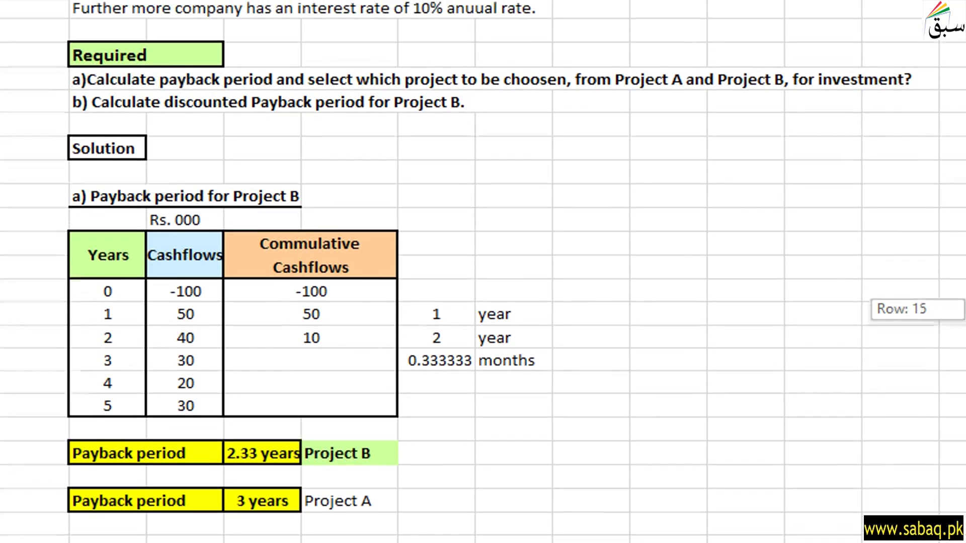
scroll(483, 272, "up", 1)
scroll(483, 272, "up", 2)
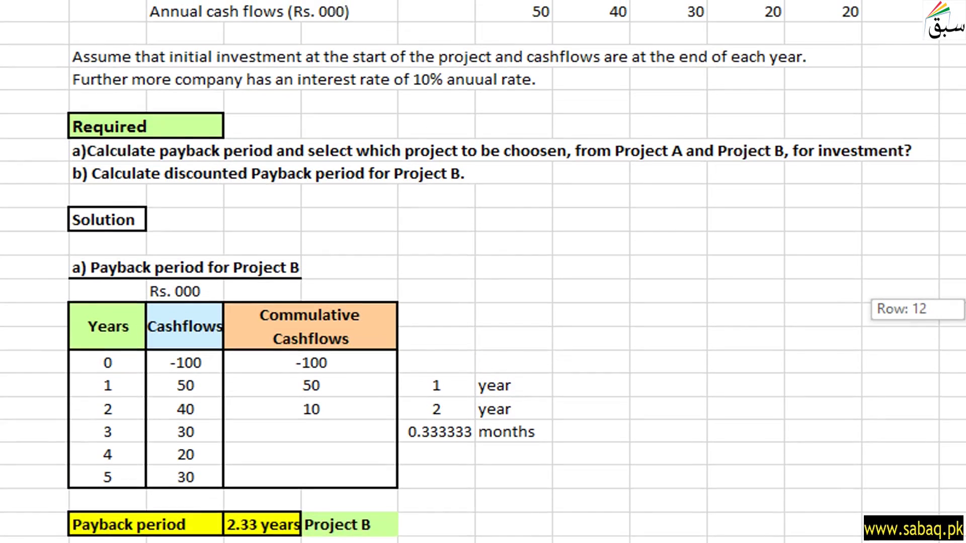
scroll(483, 271, "up", 3)
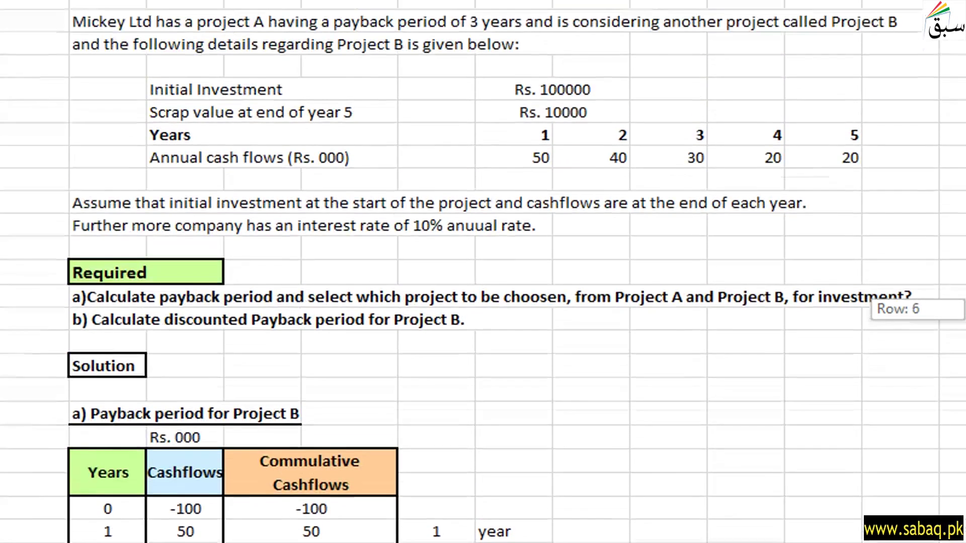
scroll(482, 272, "up", 1)
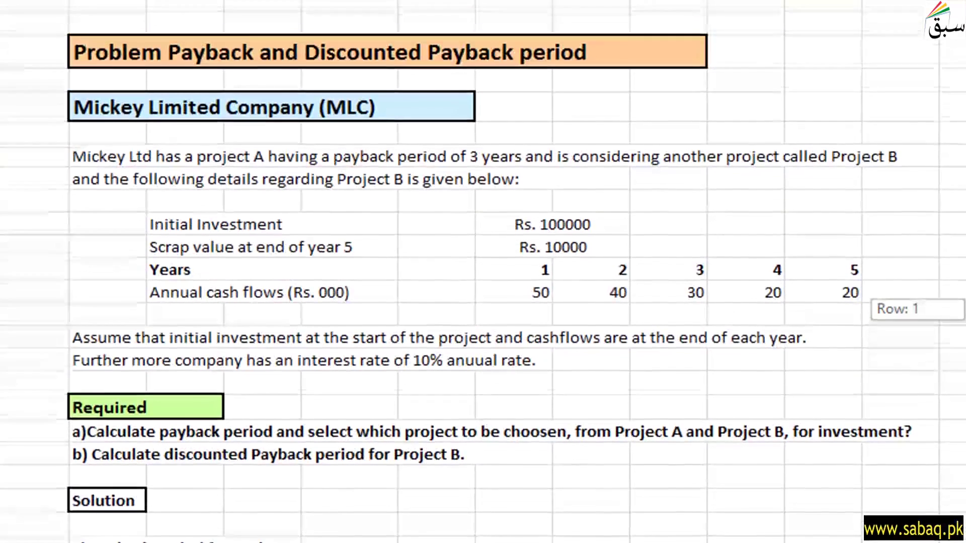